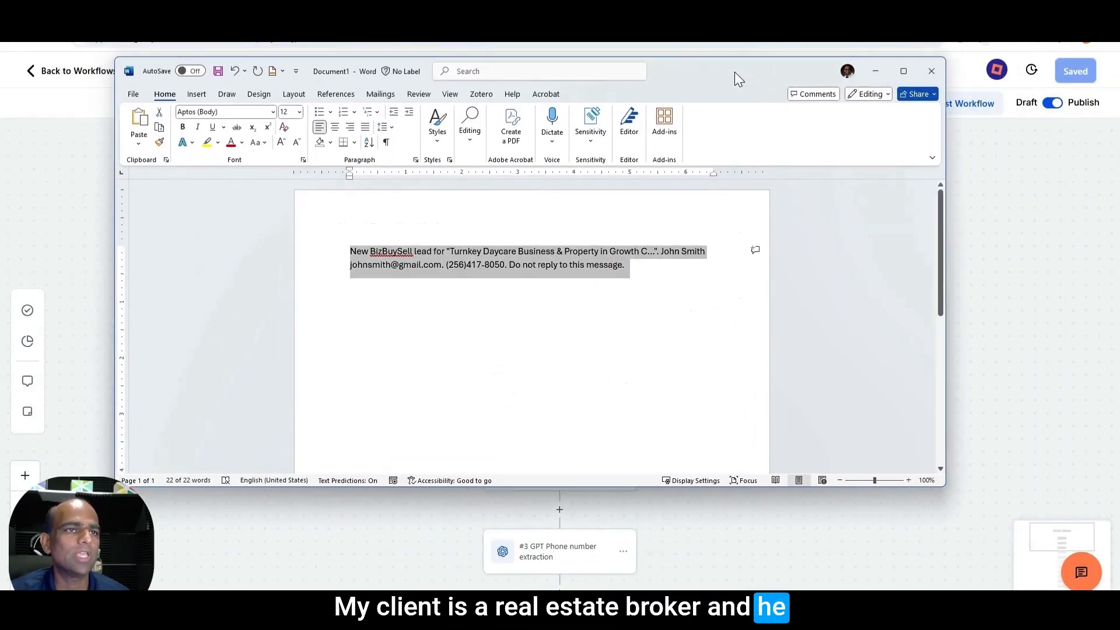
# Examine the sample BizBuySell lead message in the Word document for its listing and contact details, and minimize the document window.
pyautogui.click(646, 271)
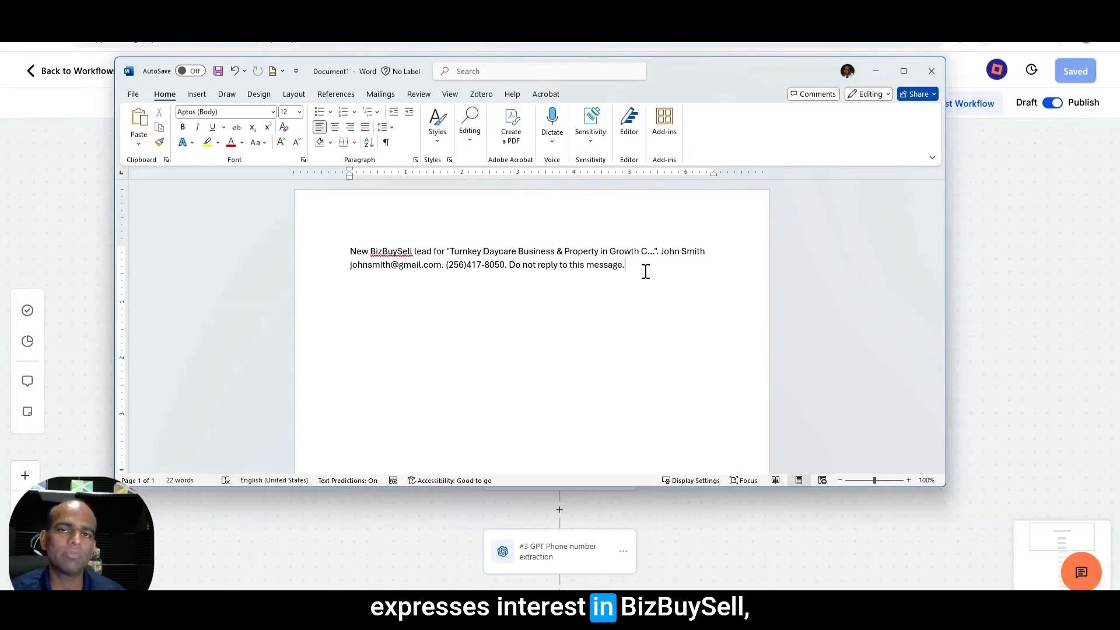
pyautogui.moveTo(633, 264); pyautogui.dragTo(352, 248)
pyautogui.click(644, 279)
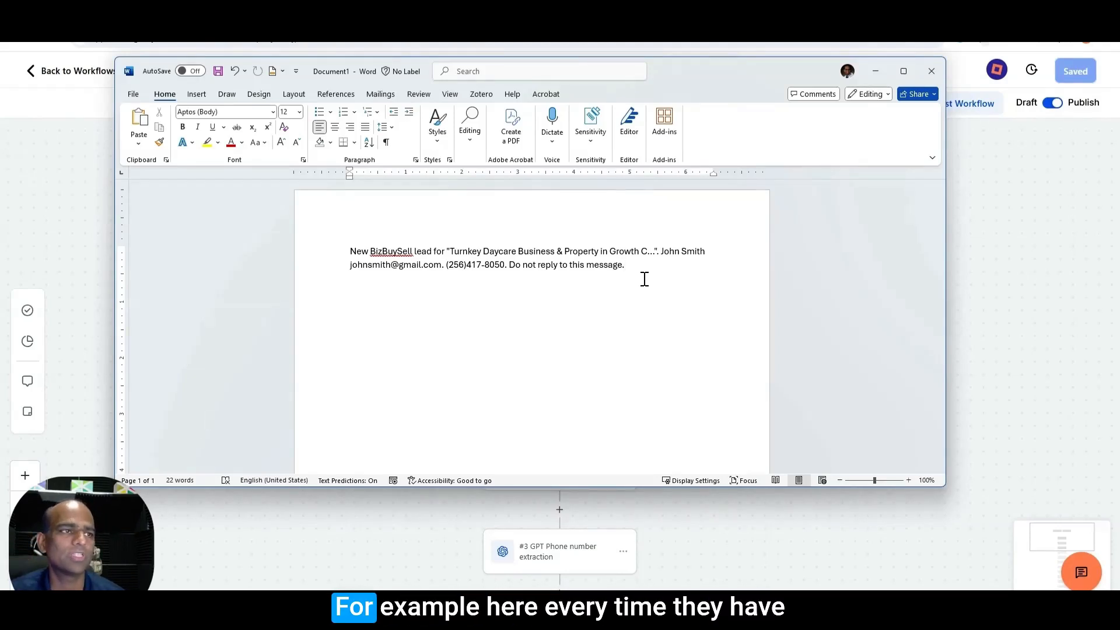
pyautogui.moveTo(351, 253); pyautogui.dragTo(517, 258)
pyautogui.moveTo(642, 253); pyautogui.dragTo(705, 253)
pyautogui.click(442, 292)
pyautogui.moveTo(352, 265); pyautogui.dragTo(441, 271)
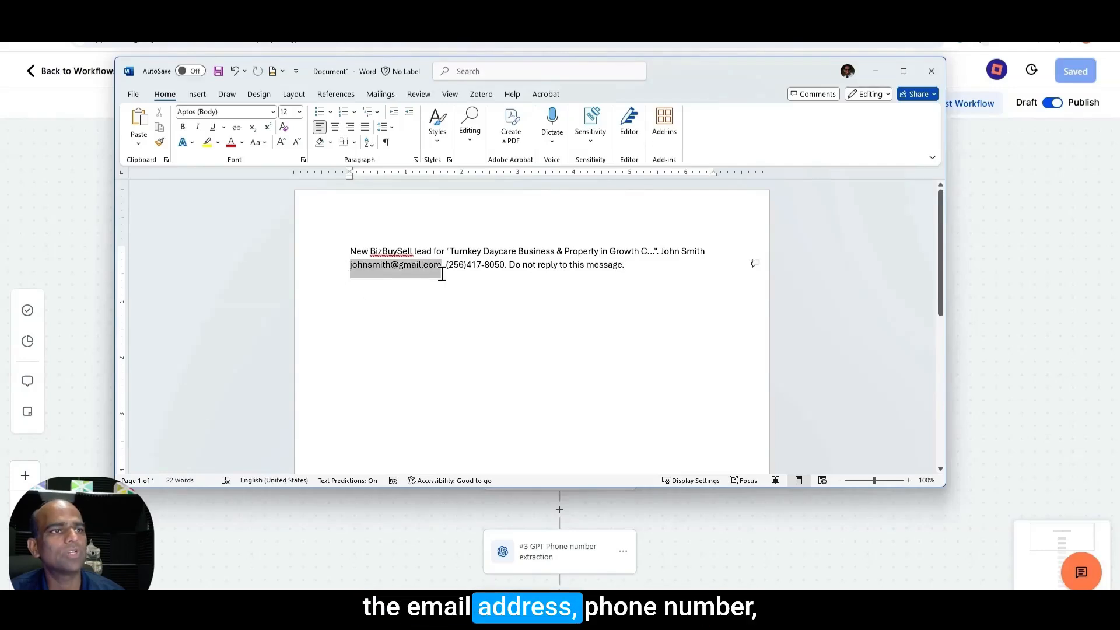
pyautogui.click(582, 284)
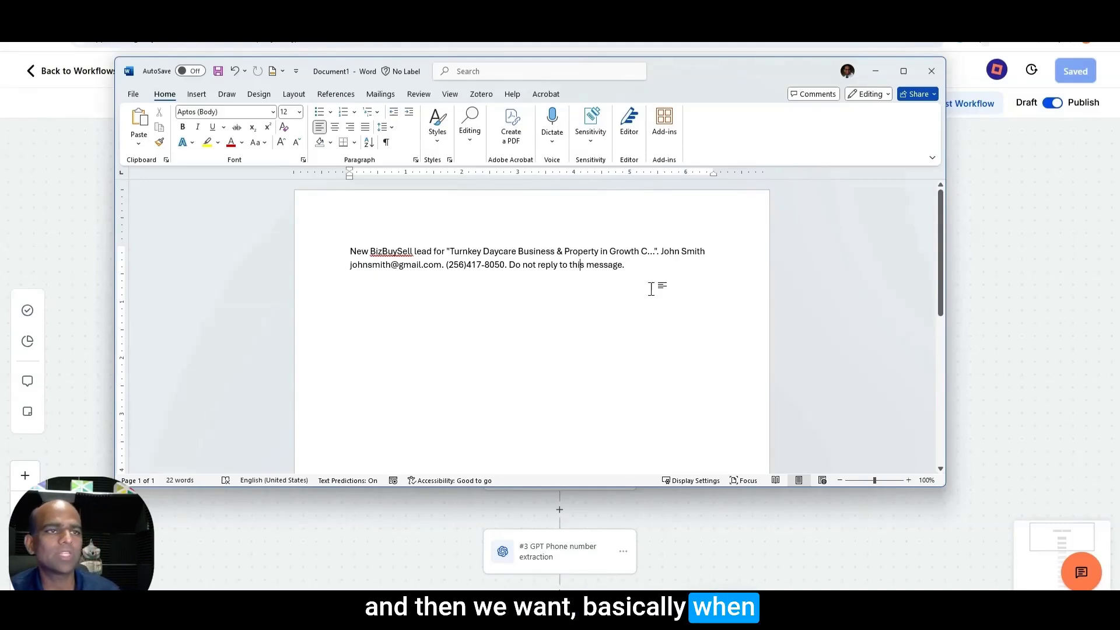
pyautogui.moveTo(663, 252); pyautogui.dragTo(699, 259)
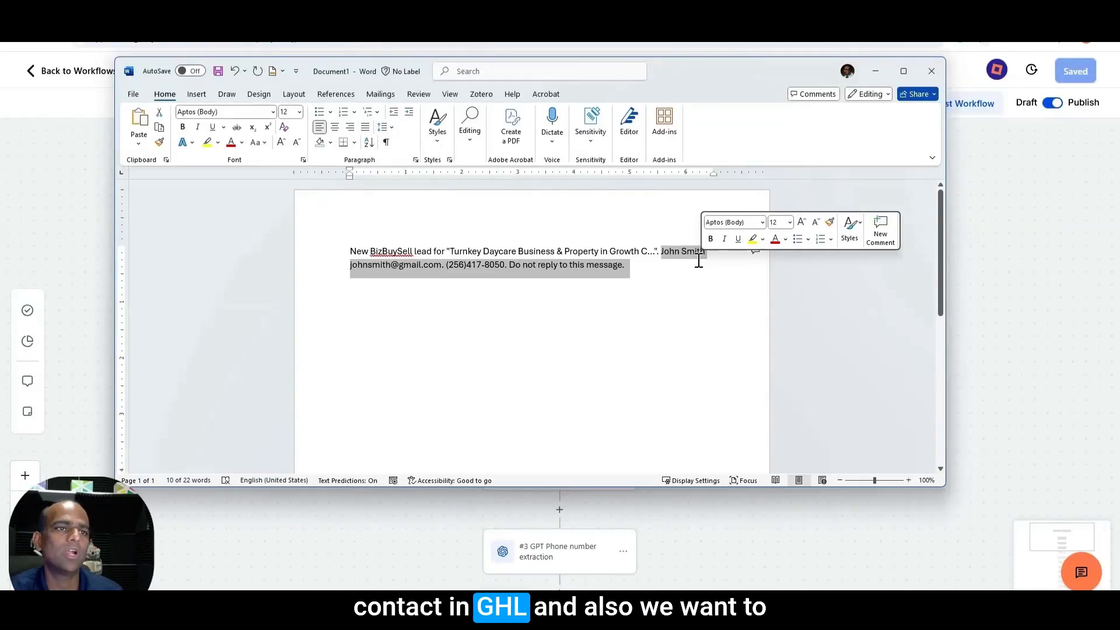
pyautogui.click(588, 308)
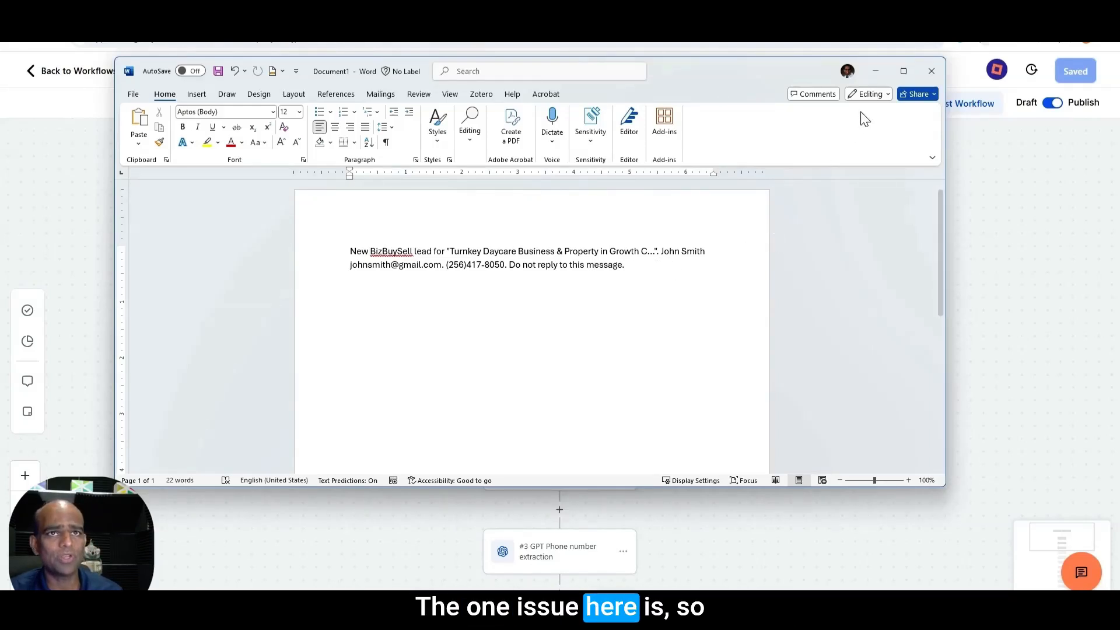
pyautogui.click(876, 71)
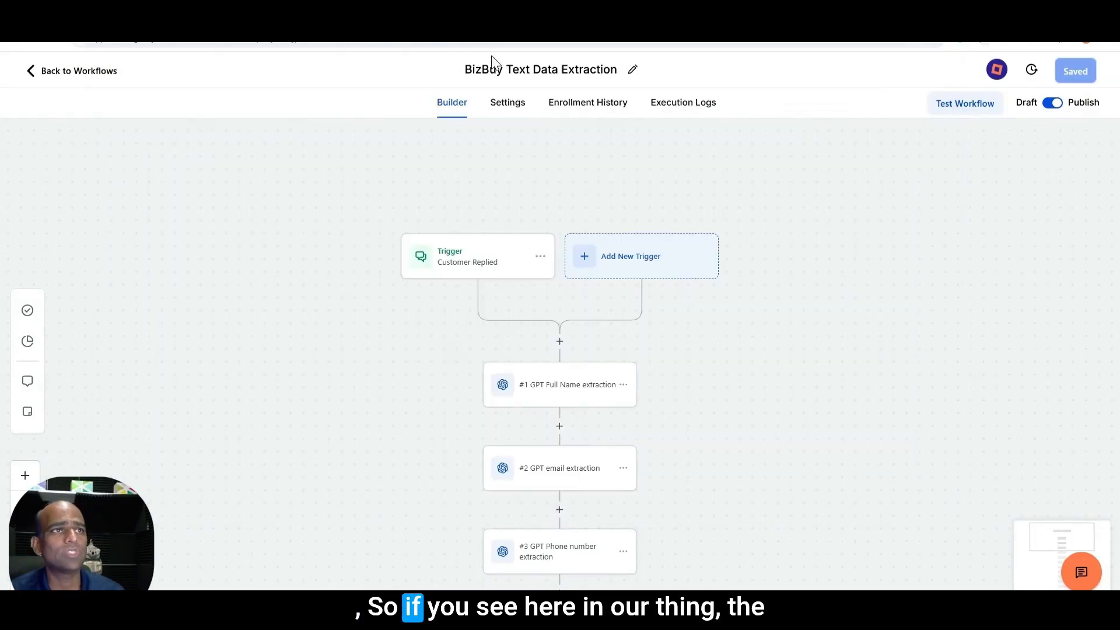
# Review the filters of the Customer Replied trigger and the settings and prompt of the GPT Full Name extraction action.
pyautogui.click(493, 255)
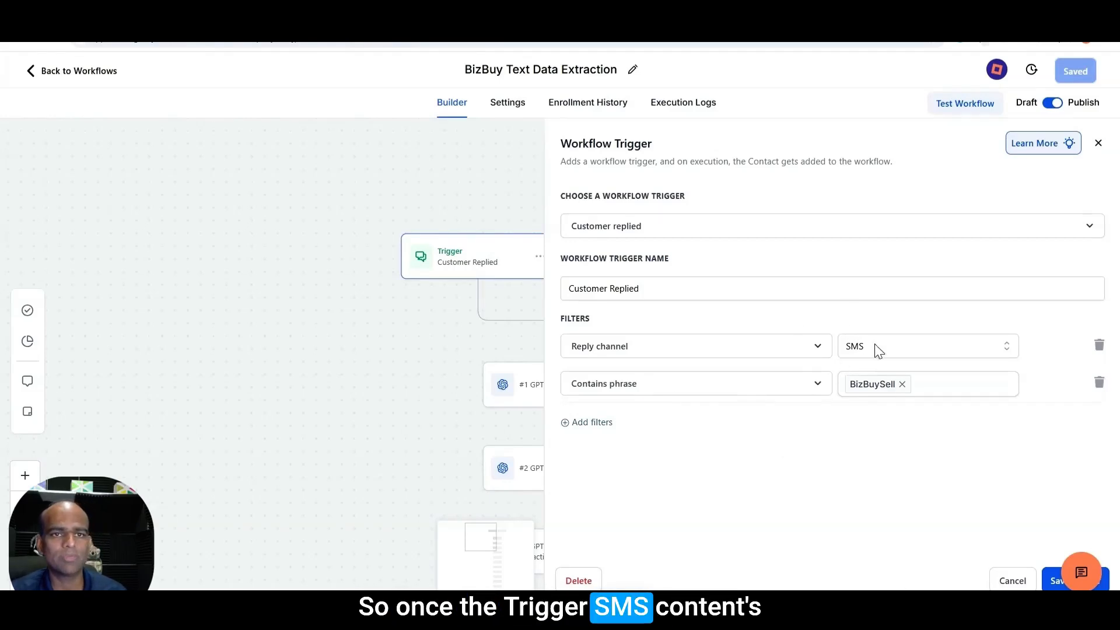
pyautogui.press('Escape')
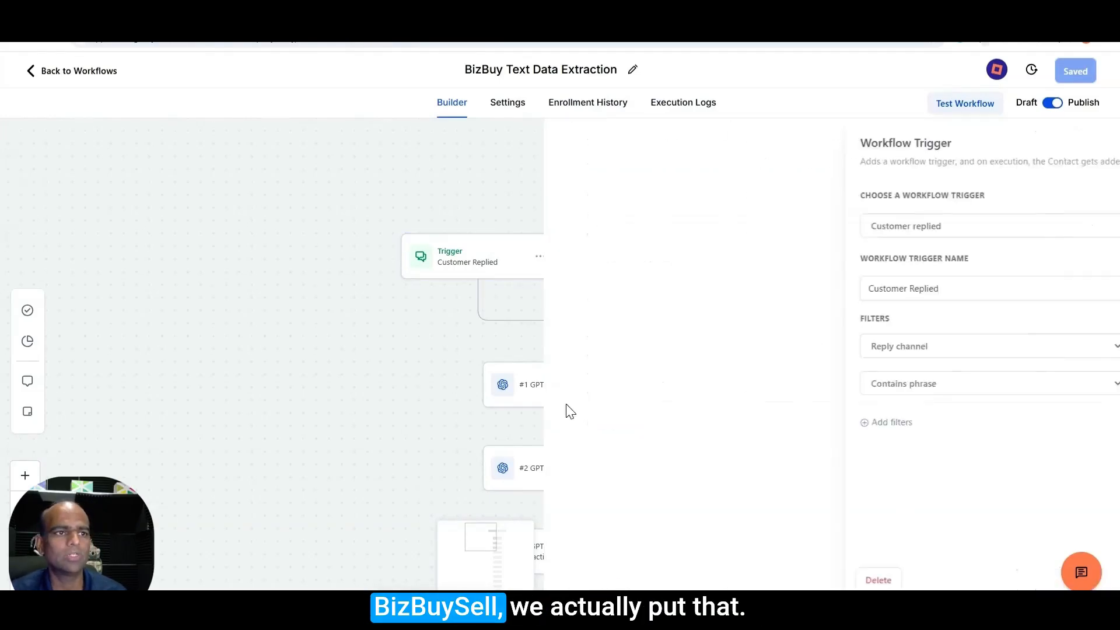
pyautogui.click(534, 392)
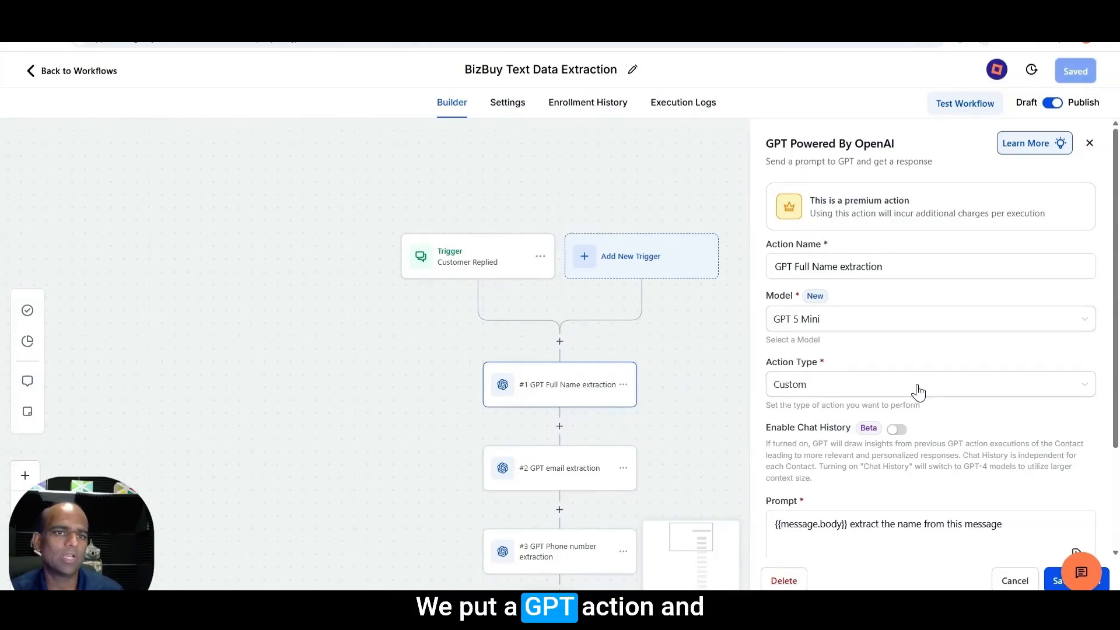
pyautogui.scroll(-2, 913, 397)
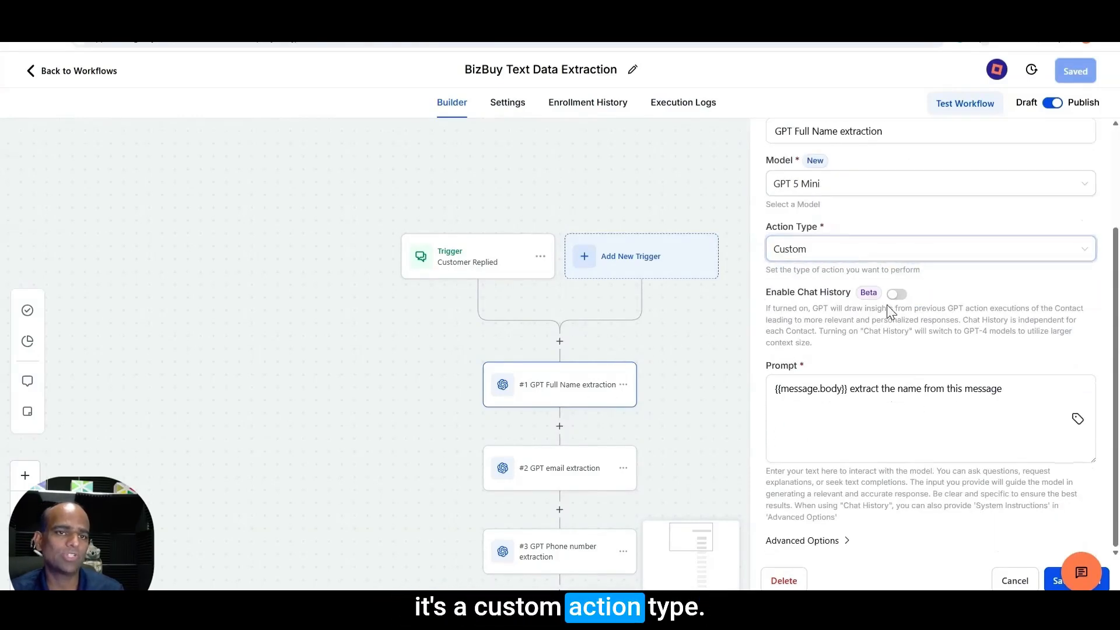
pyautogui.moveTo(848, 390); pyautogui.dragTo(776, 389)
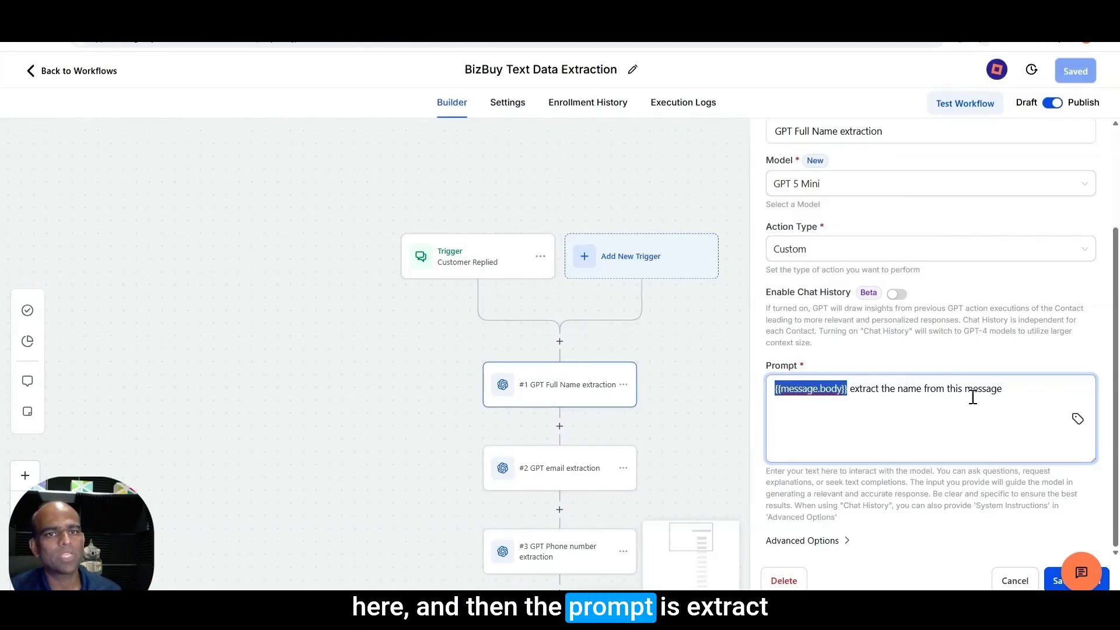
pyautogui.click(597, 430)
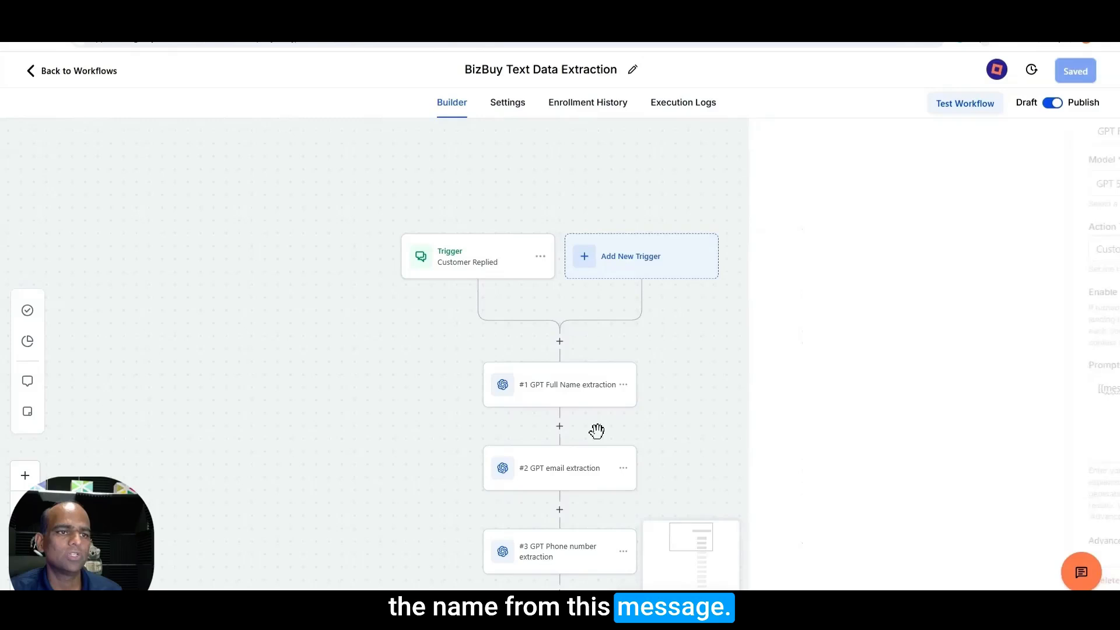
# Review the prompts of the GPT email extraction and GPT Phone number extraction actions.
pyautogui.scroll(-1, 645, 415)
pyautogui.click(572, 418)
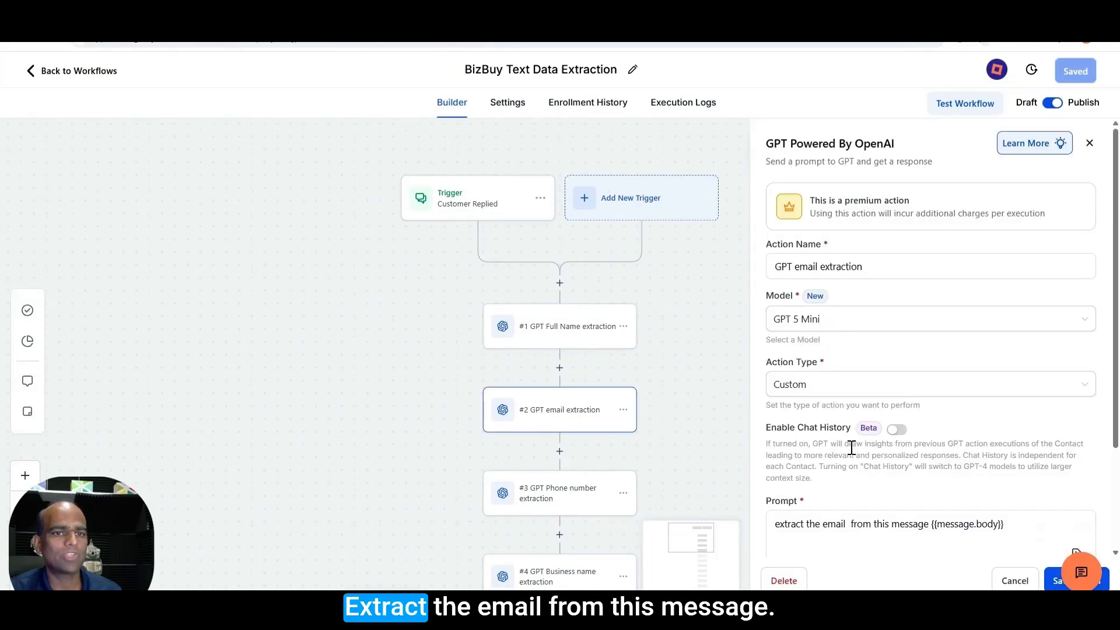
pyautogui.scroll(-1, 724, 451)
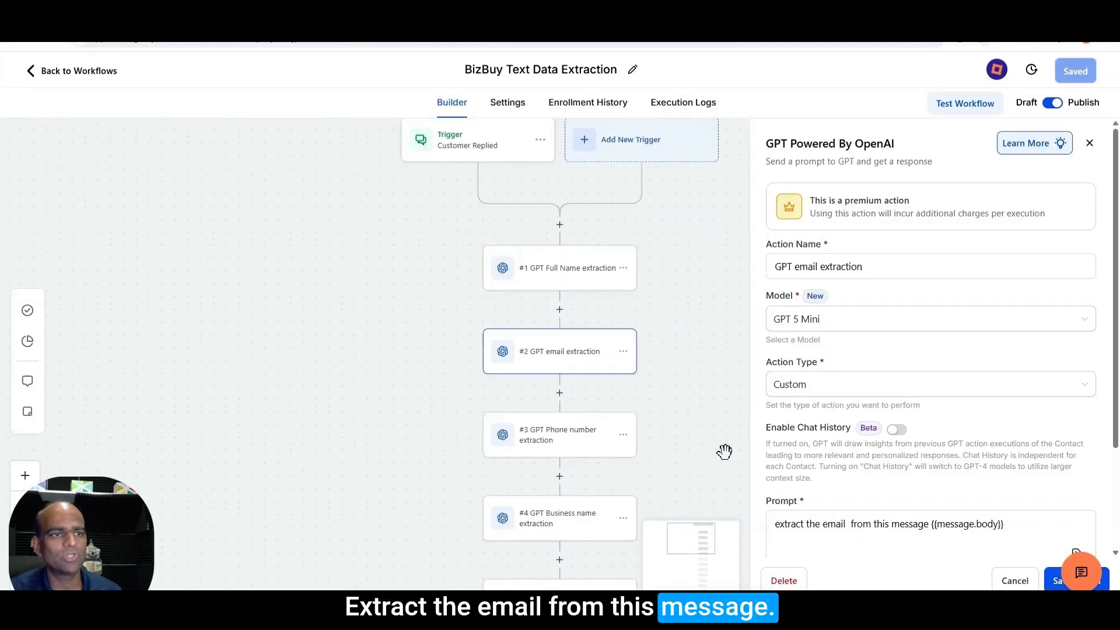
pyautogui.click(556, 434)
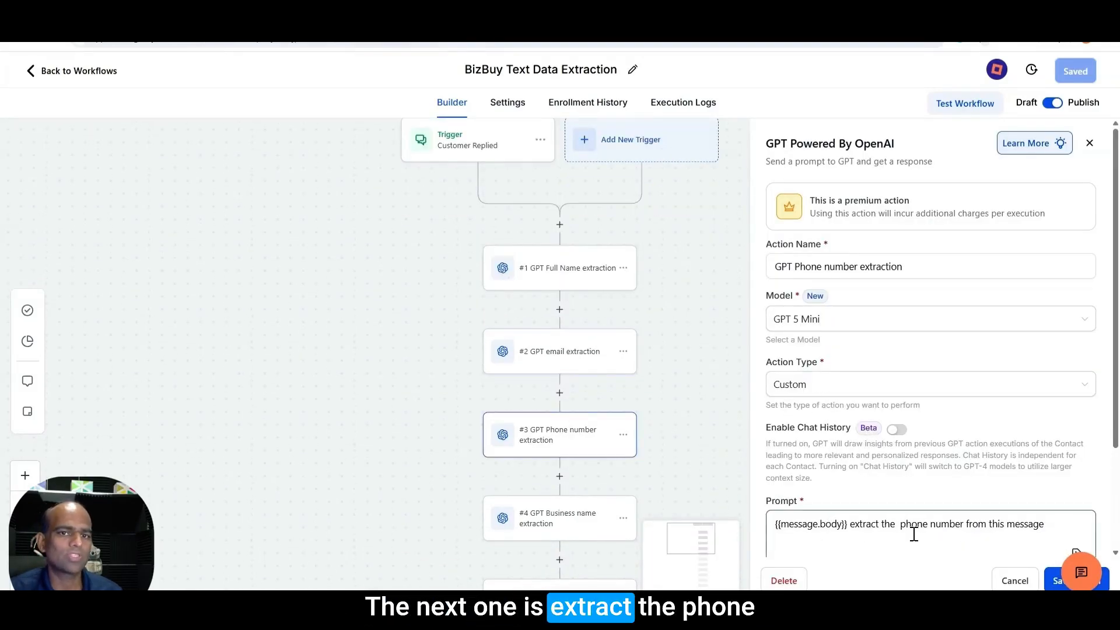
# Examine the GPT Business name extraction prompt, highlighting its wording about the first three words, and close the action without saving.
pyautogui.scroll(-1, 705, 403)
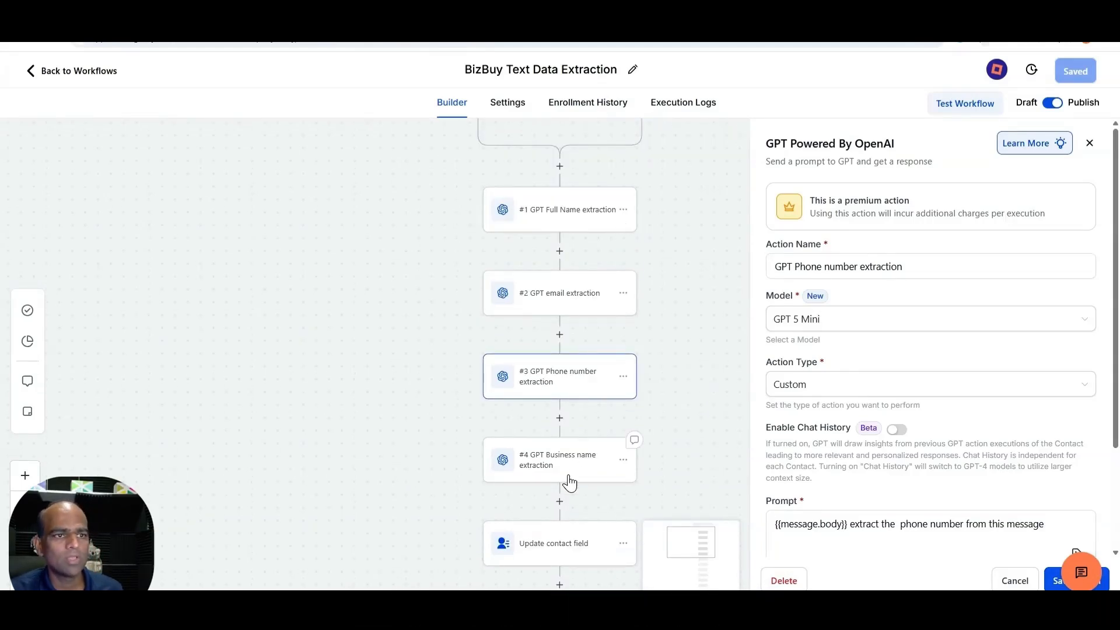
pyautogui.click(570, 482)
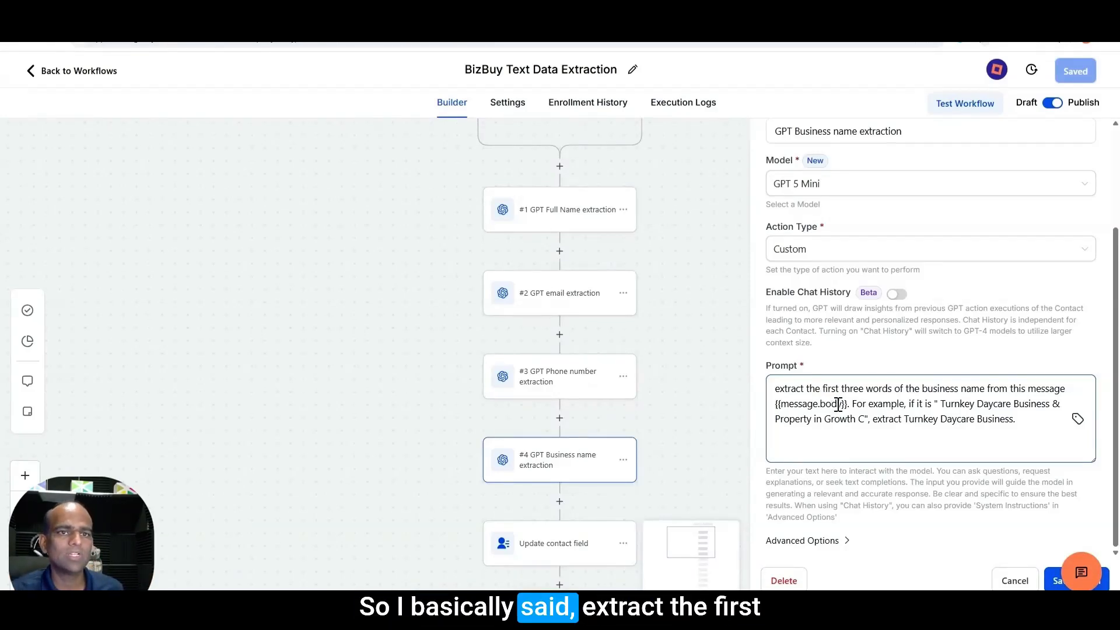
pyautogui.moveTo(839, 389); pyautogui.dragTo(982, 389)
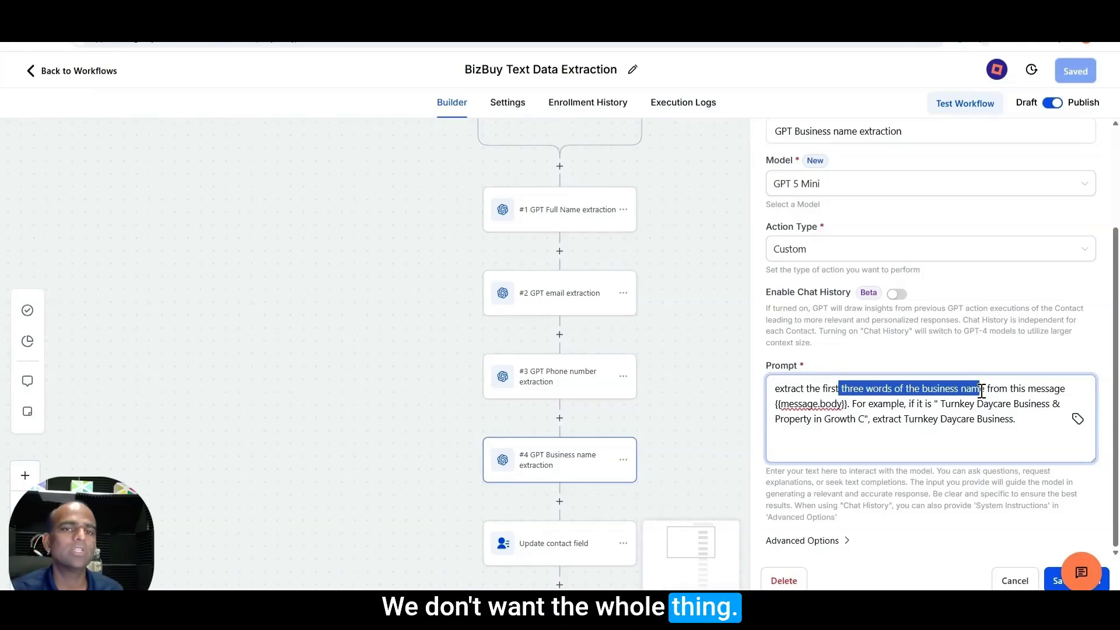
pyautogui.click(990, 394)
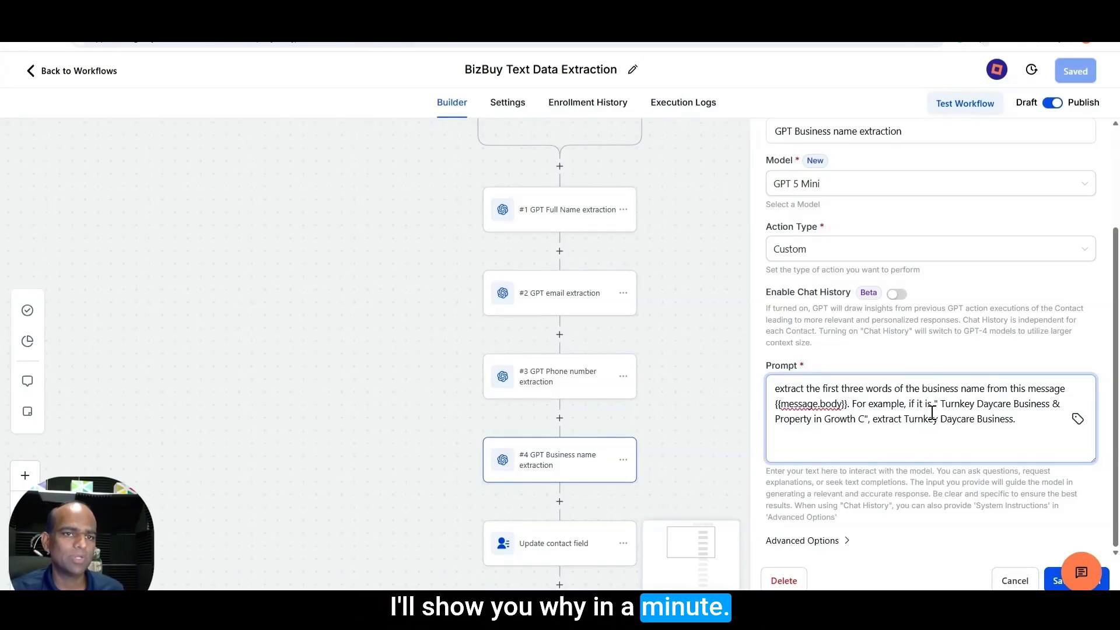
pyautogui.click(1015, 581)
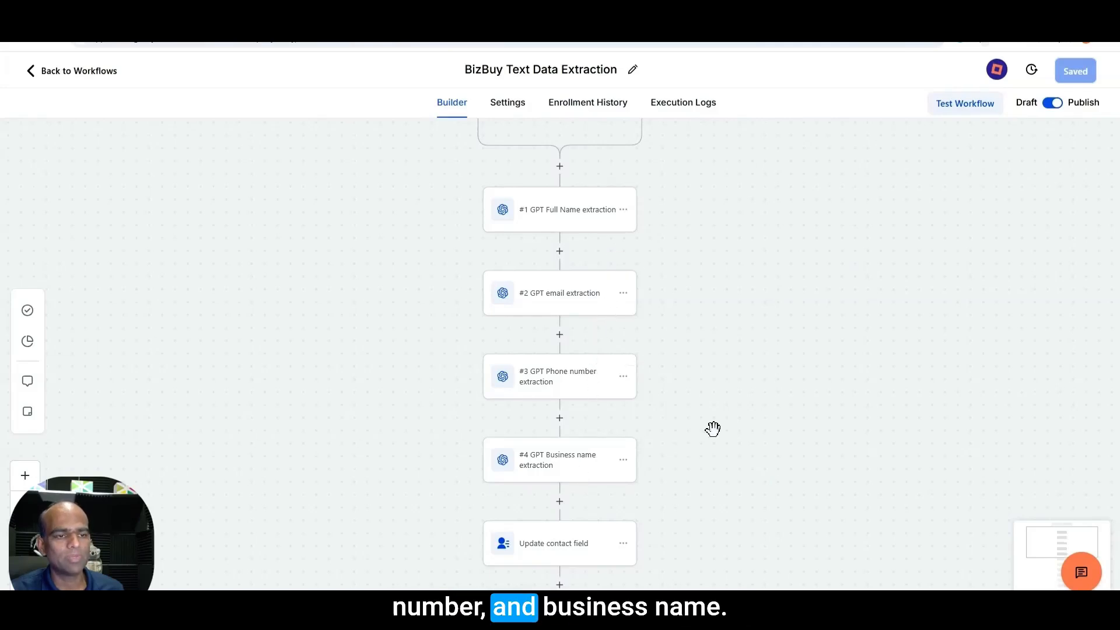
# Look over the workflow from its trigger down and inspect the field mappings in the Update contact field action.
pyautogui.scroll(-2, 726, 425)
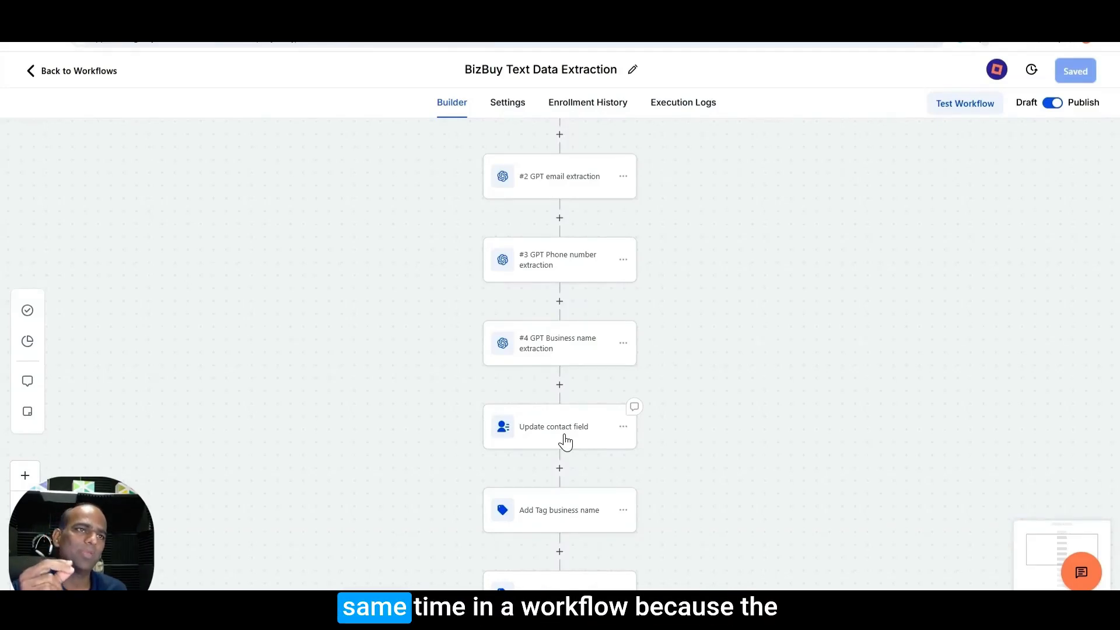
pyautogui.scroll(5, 549, 292)
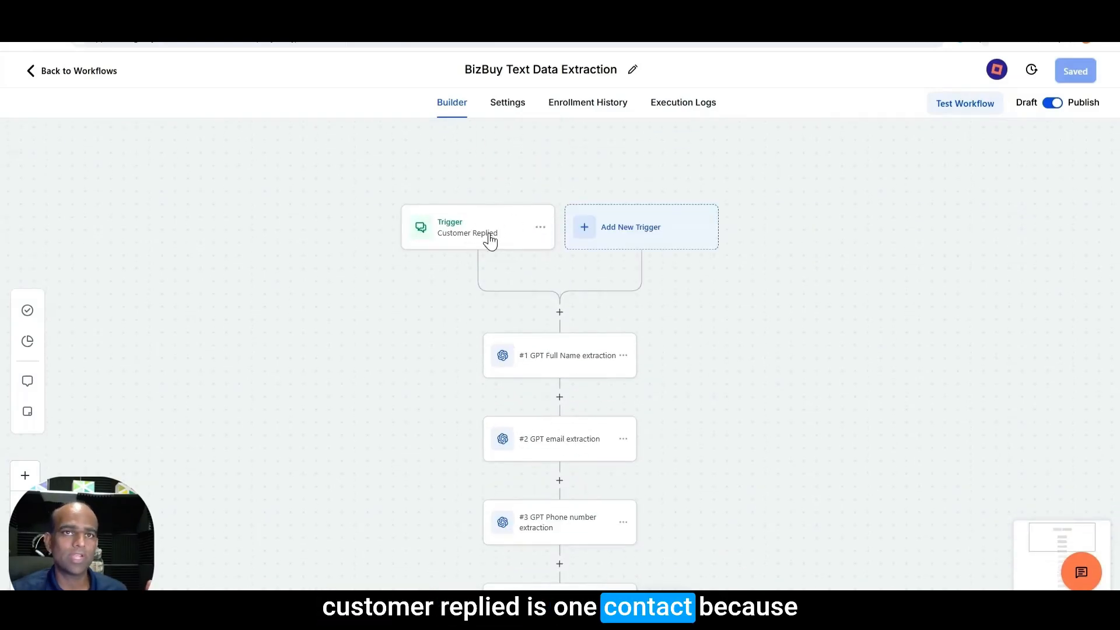
pyautogui.scroll(-4, 490, 241)
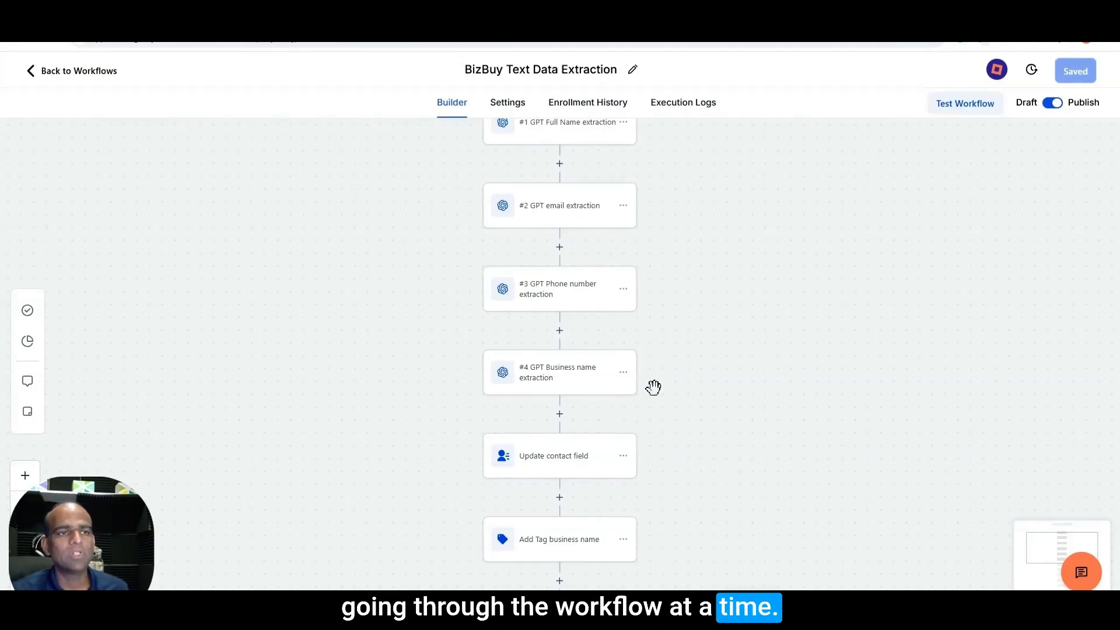
pyautogui.click(584, 471)
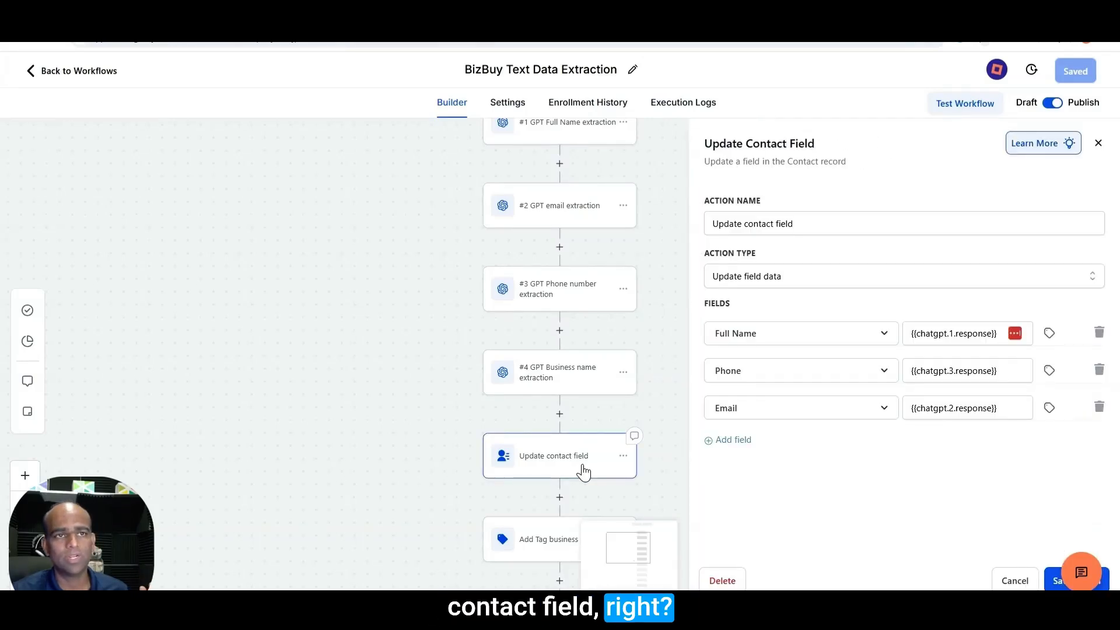
pyautogui.scroll(3, 625, 409)
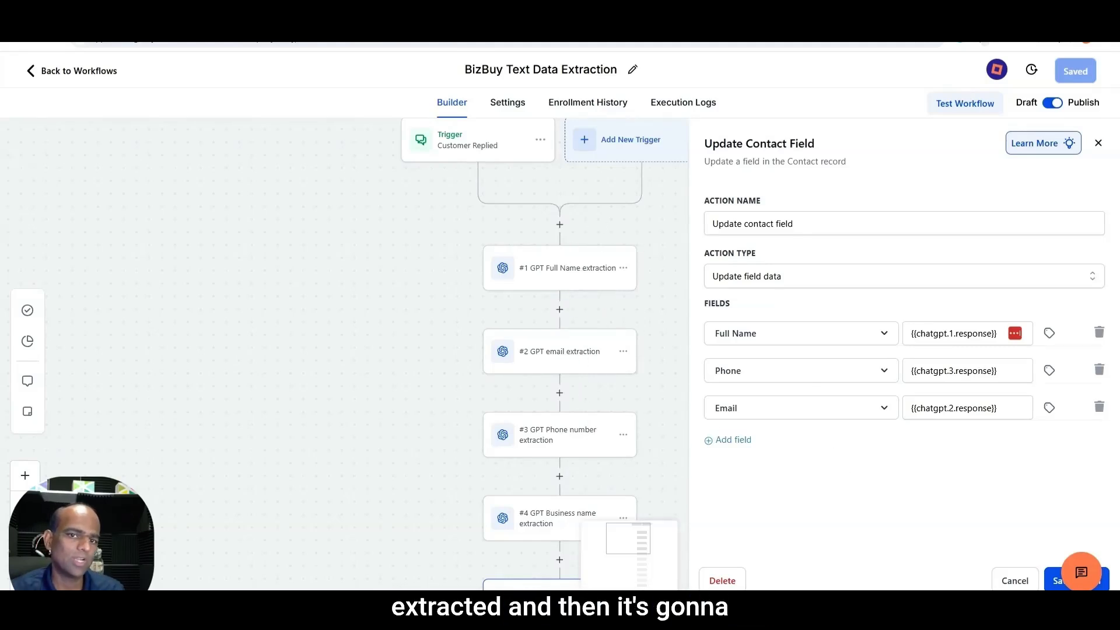
pyautogui.click(665, 413)
# Reopen the GPT Business name extraction action and reread its full prompt.
pyautogui.scroll(-1, 671, 433)
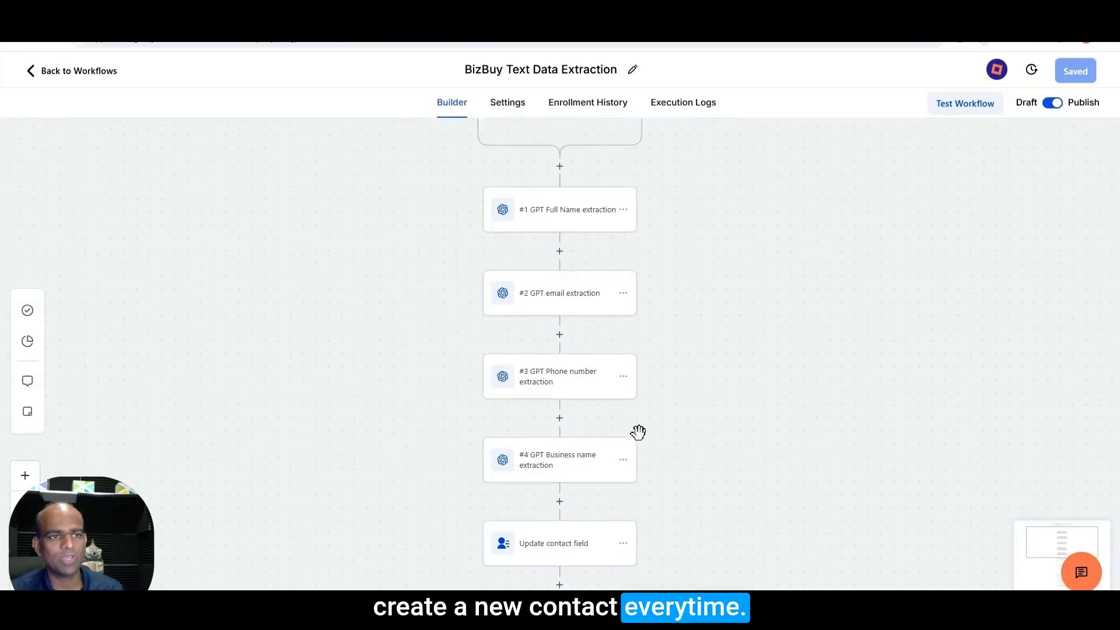
pyautogui.scroll(-1, 638, 432)
pyautogui.click(550, 447)
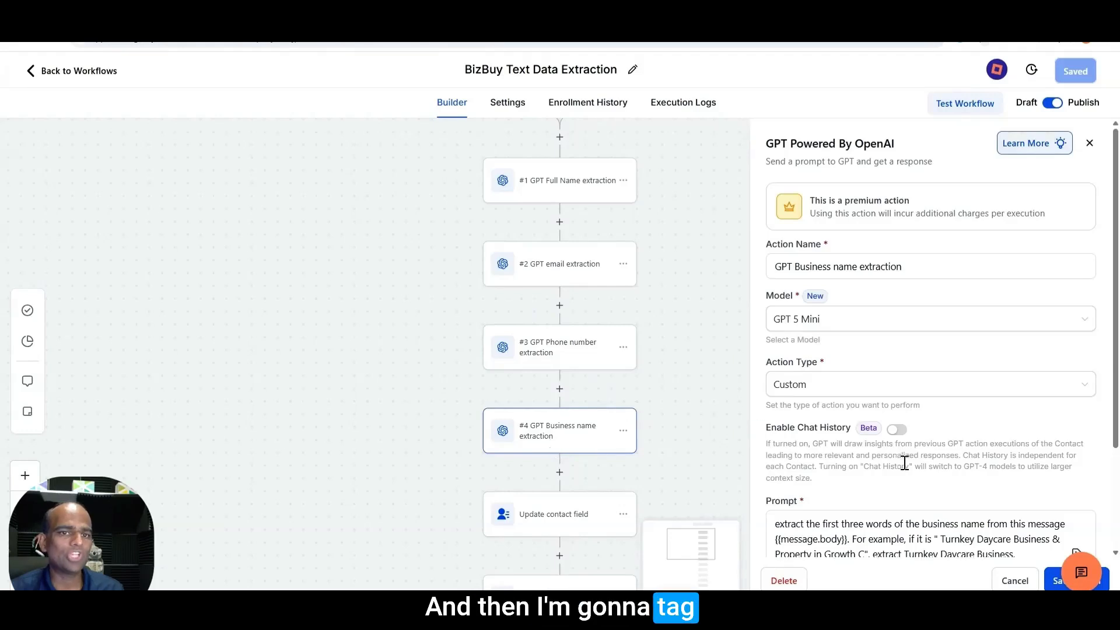
pyautogui.scroll(-3, 905, 462)
# Check the tags assigned in the Add Tag business name and Add Tag NDA actions.
pyautogui.scroll(-2, 578, 481)
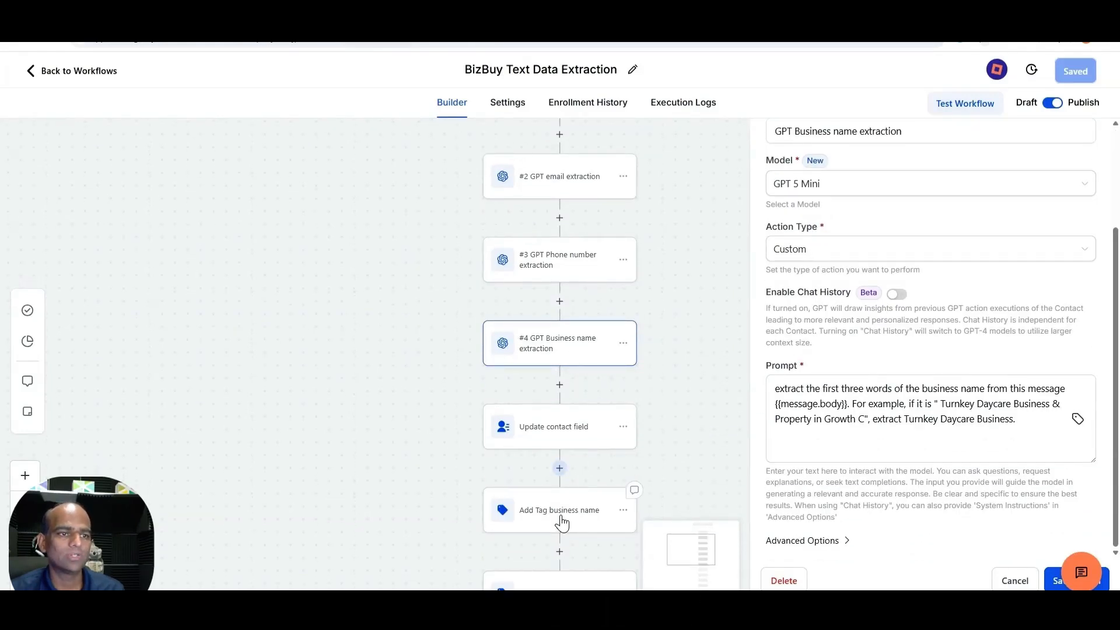
pyautogui.click(561, 522)
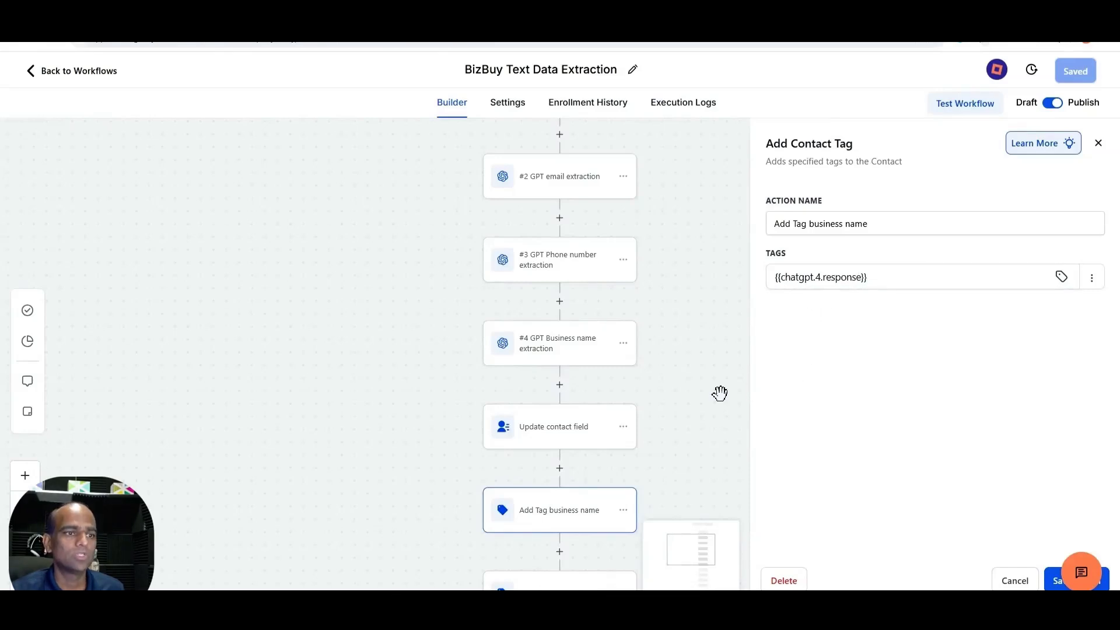
pyautogui.scroll(-3, 665, 428)
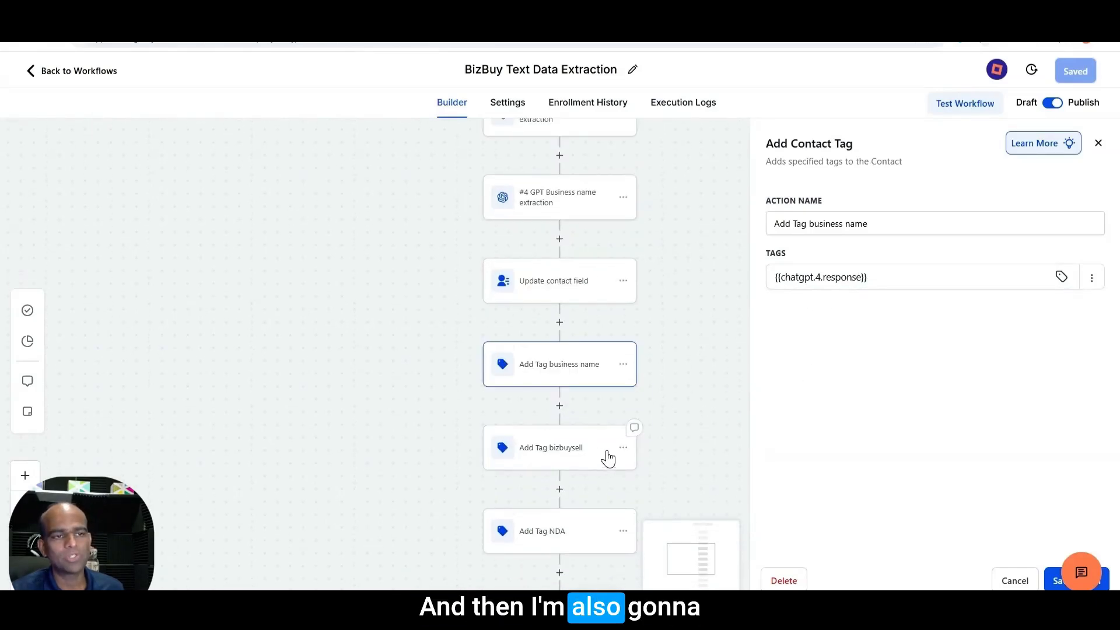
pyautogui.scroll(-1, 569, 524)
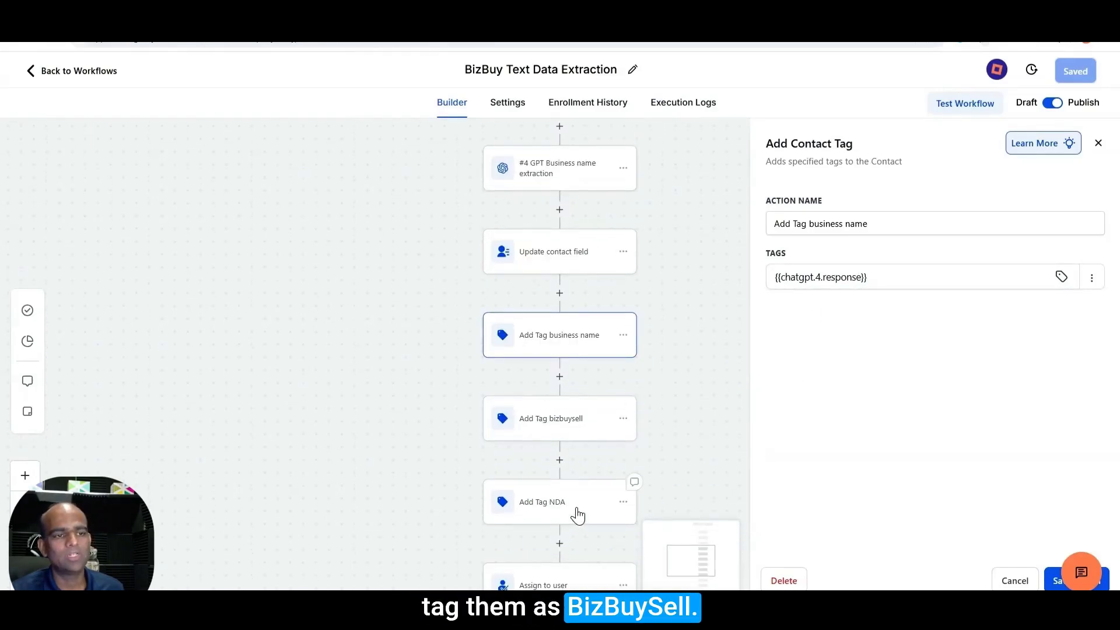
pyautogui.click(577, 515)
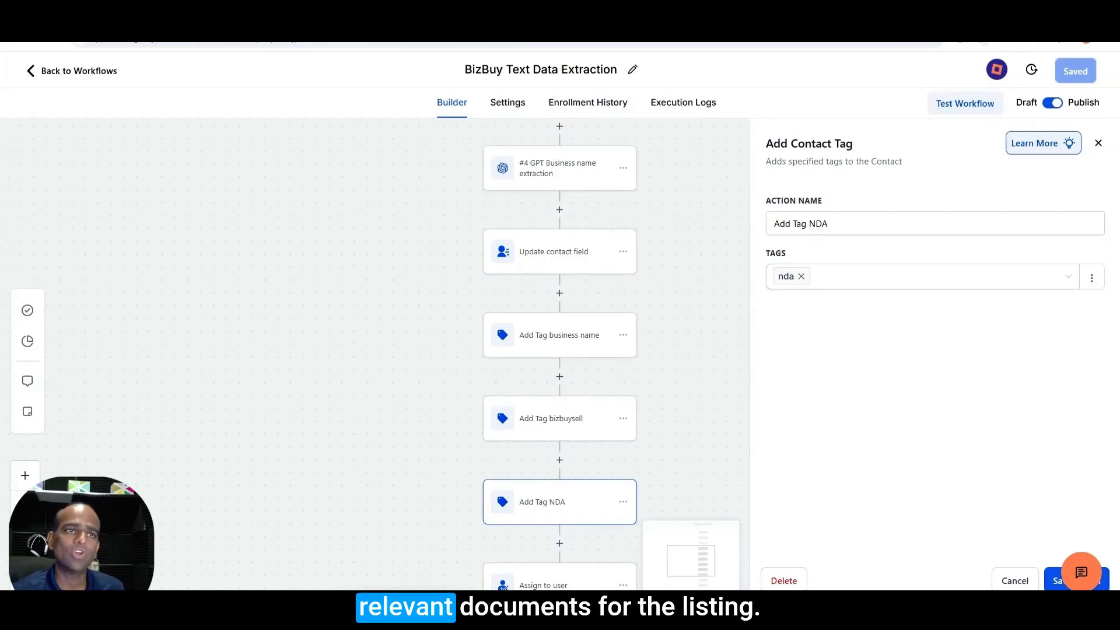
pyautogui.scroll(-1, 677, 360)
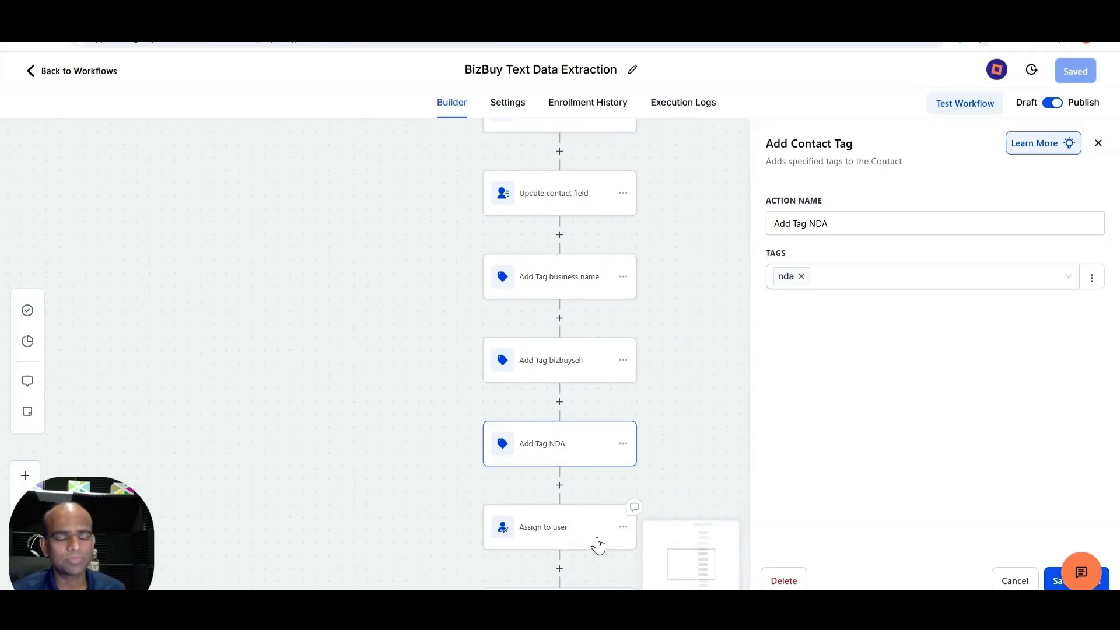
pyautogui.scroll(-1, 569, 547)
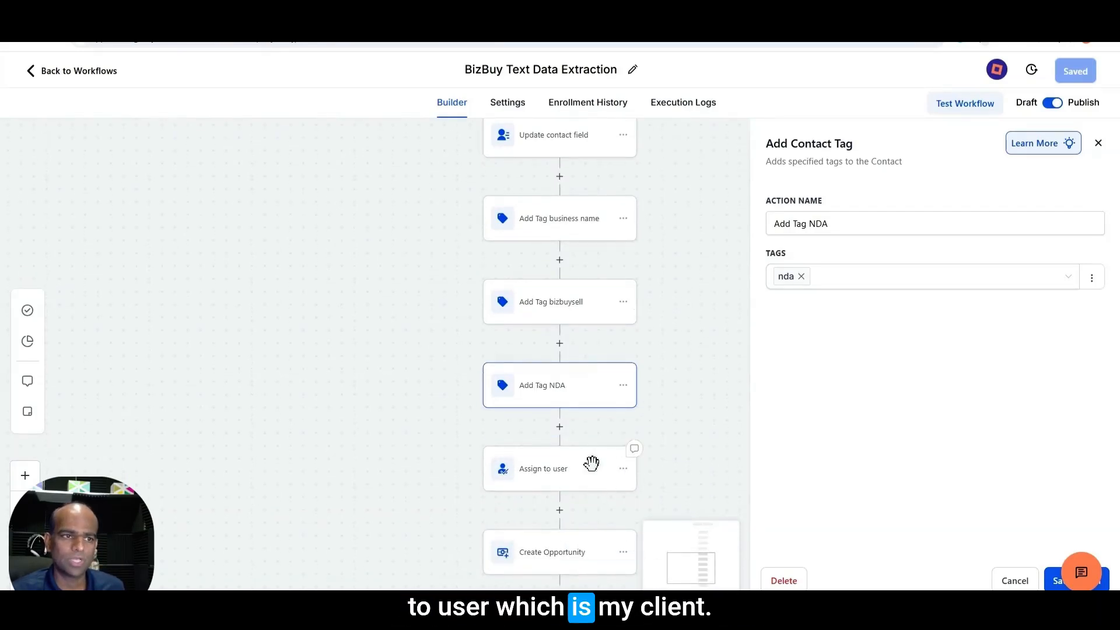
# Look over the remaining Assign to user, Create Opportunity and Wait actions, and close the Add Tag NDA action without saving.
pyautogui.scroll(-1, 583, 481)
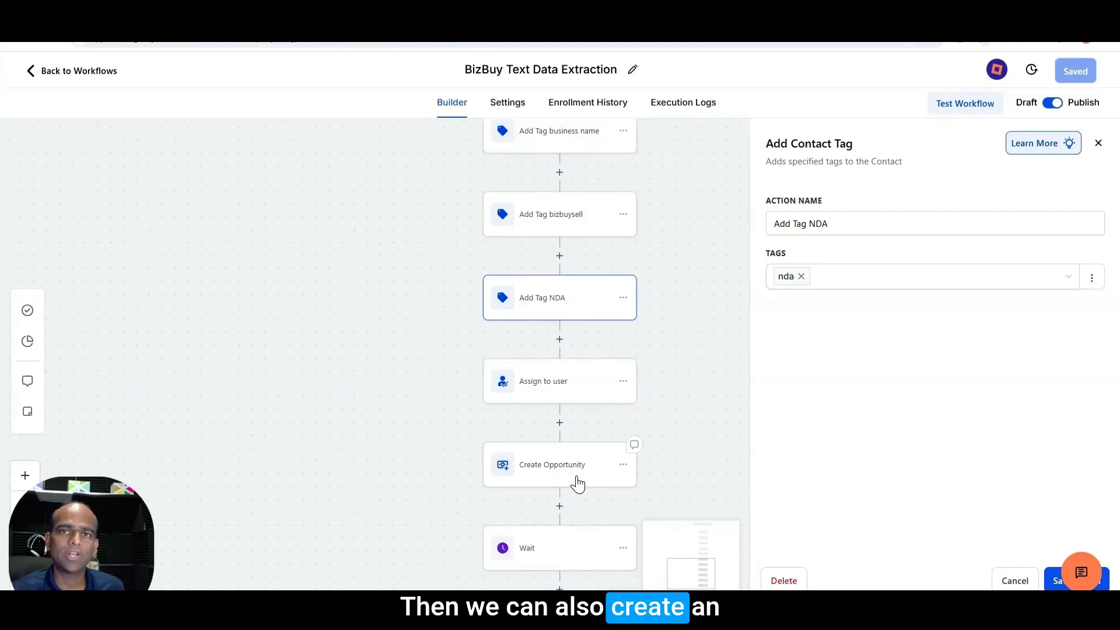
pyautogui.scroll(-1, 573, 487)
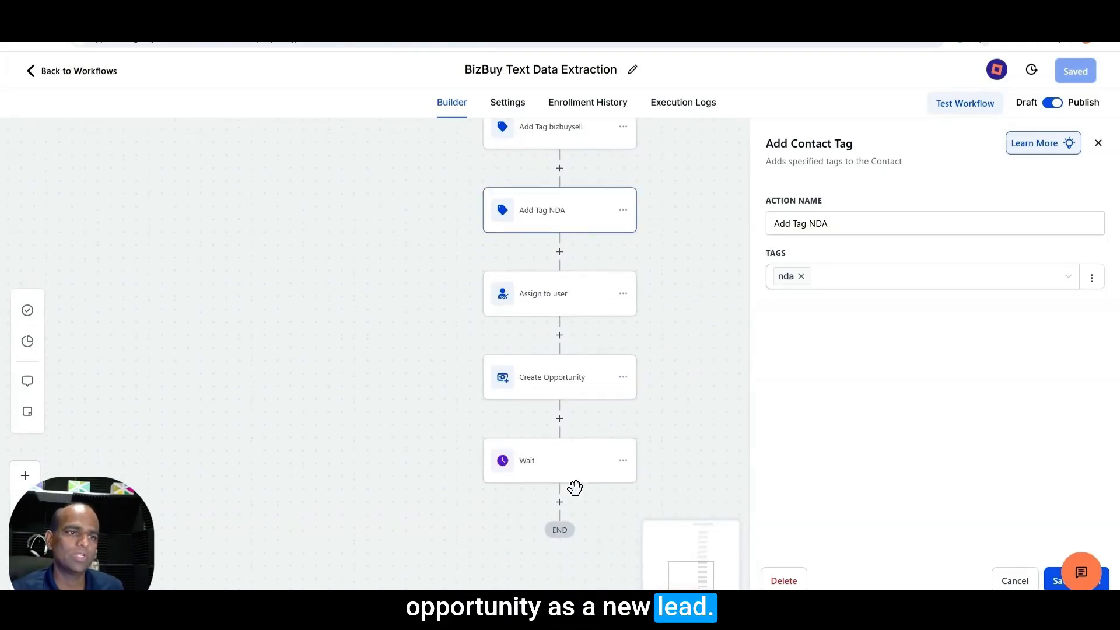
pyautogui.scroll(2, 572, 490)
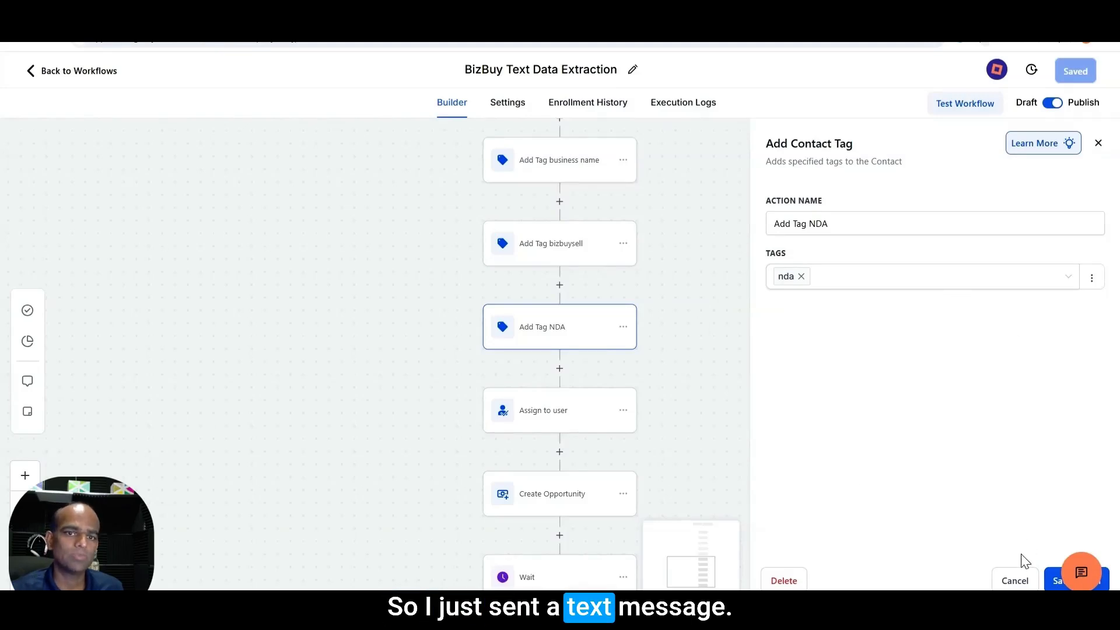
pyautogui.click(1015, 580)
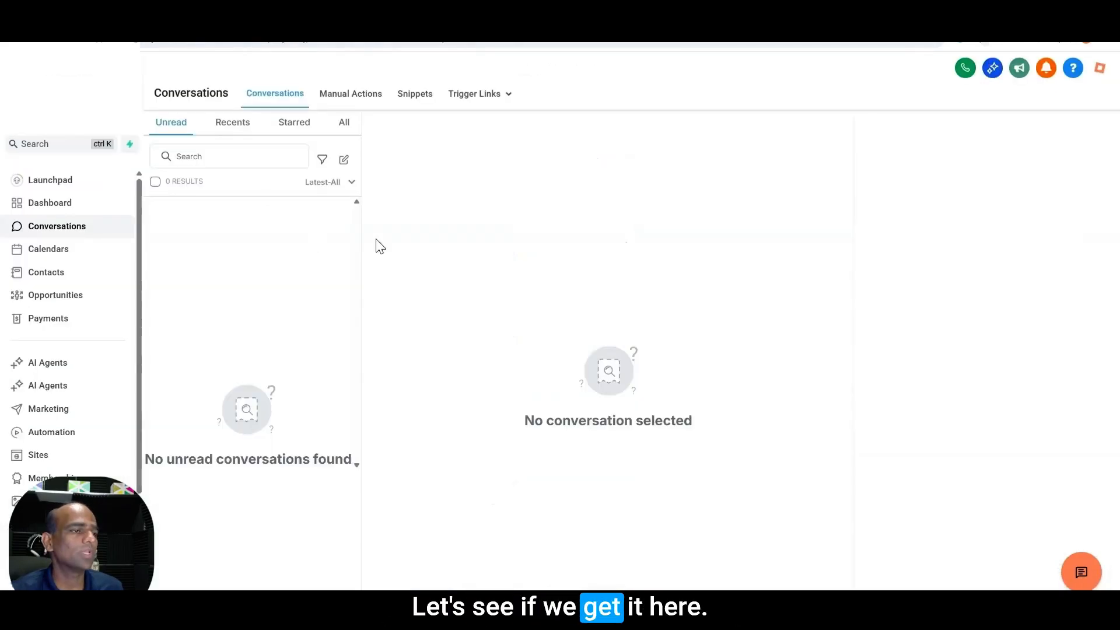
# Read the new BizBuySell lead message in the unread conversation and return to the BizBuy Text Data Extraction workflow.
pyautogui.click(224, 231)
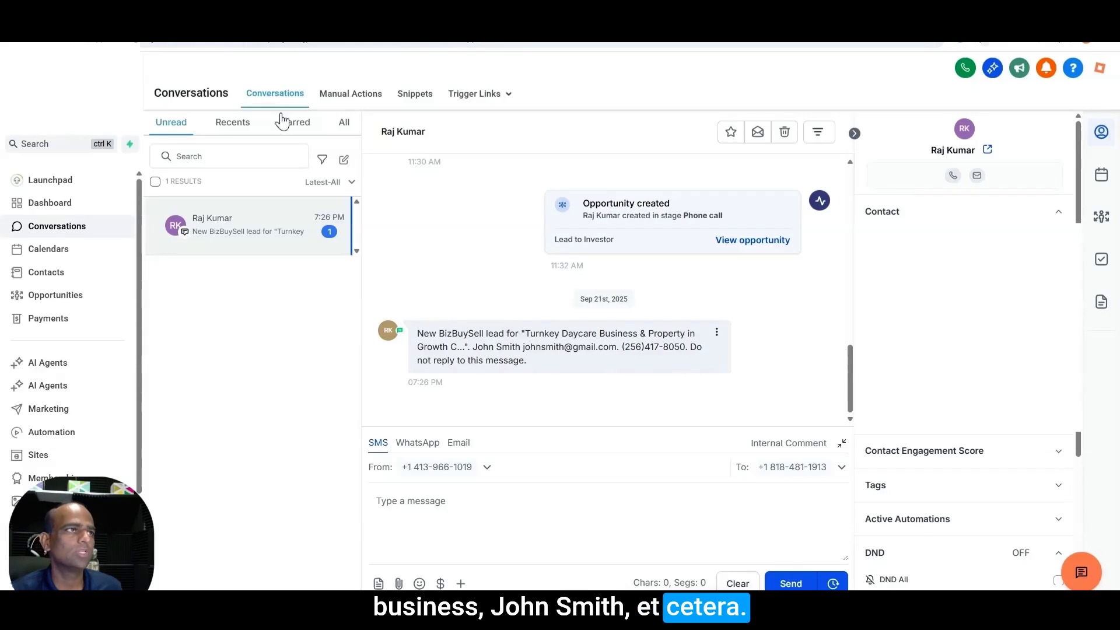
pyautogui.click(466, 24)
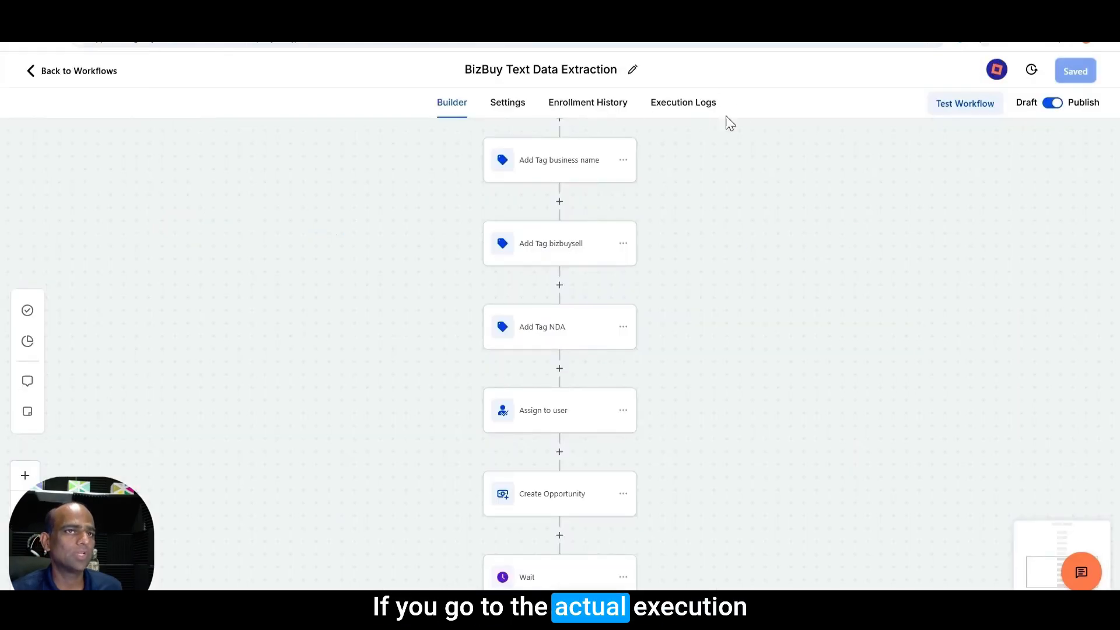
# Open the workflow's execution logs and check the event details of the Add to workflow entry.
pyautogui.scroll(3, 713, 315)
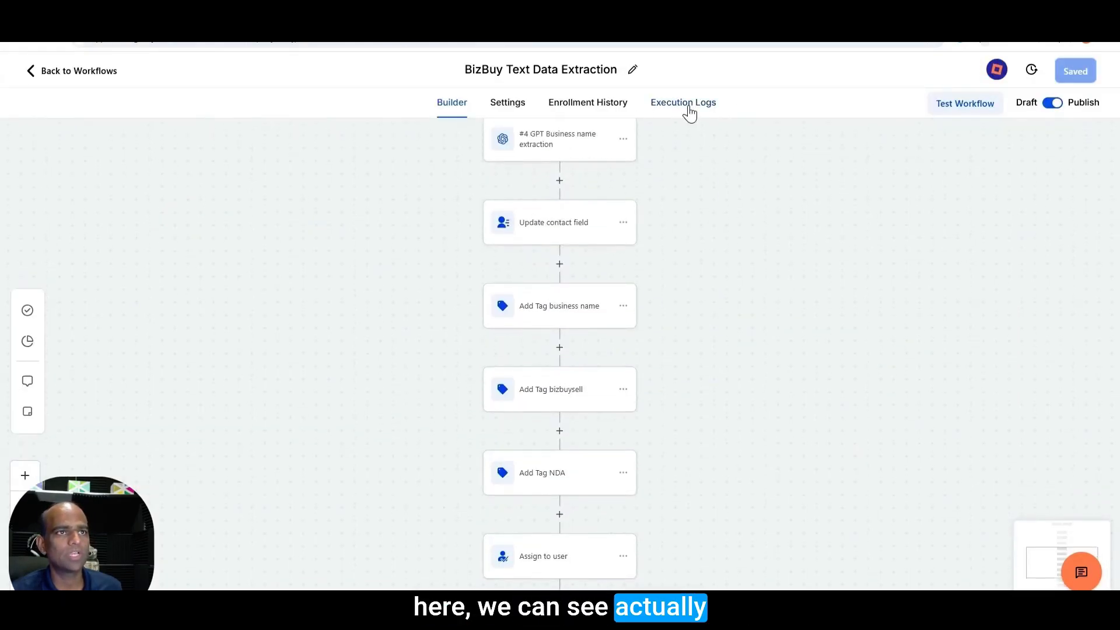
pyautogui.click(690, 107)
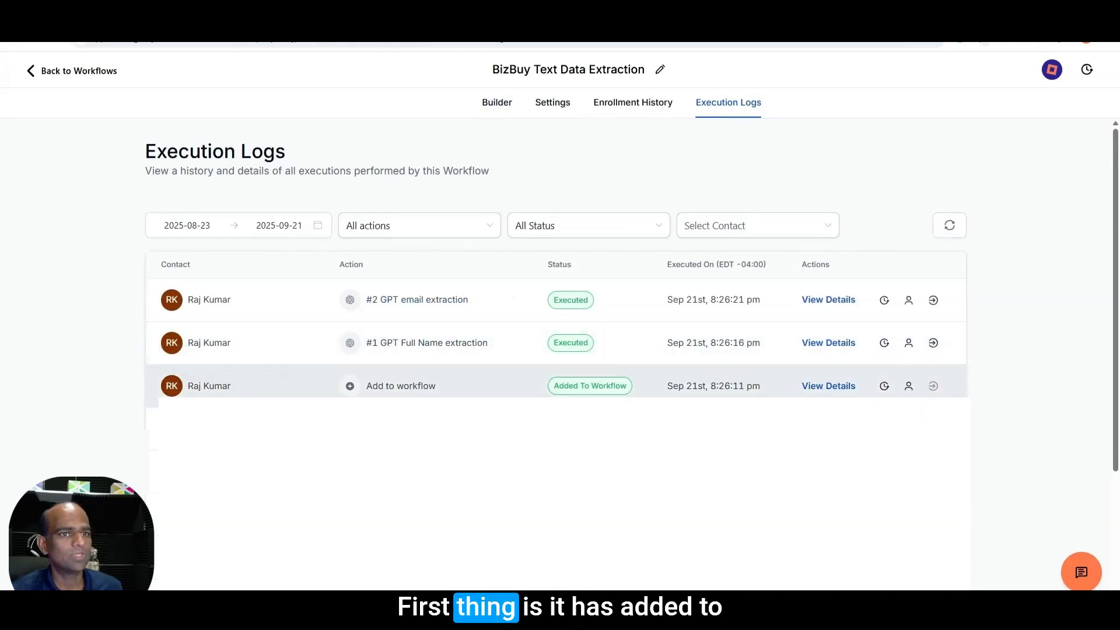
pyautogui.click(829, 386)
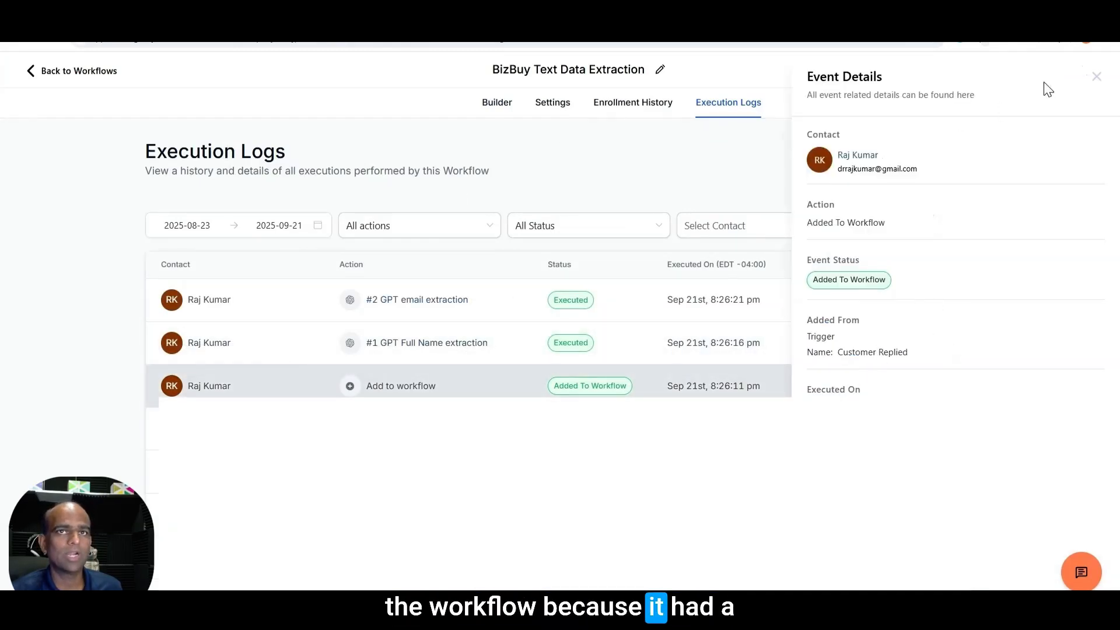
pyautogui.click(1103, 87)
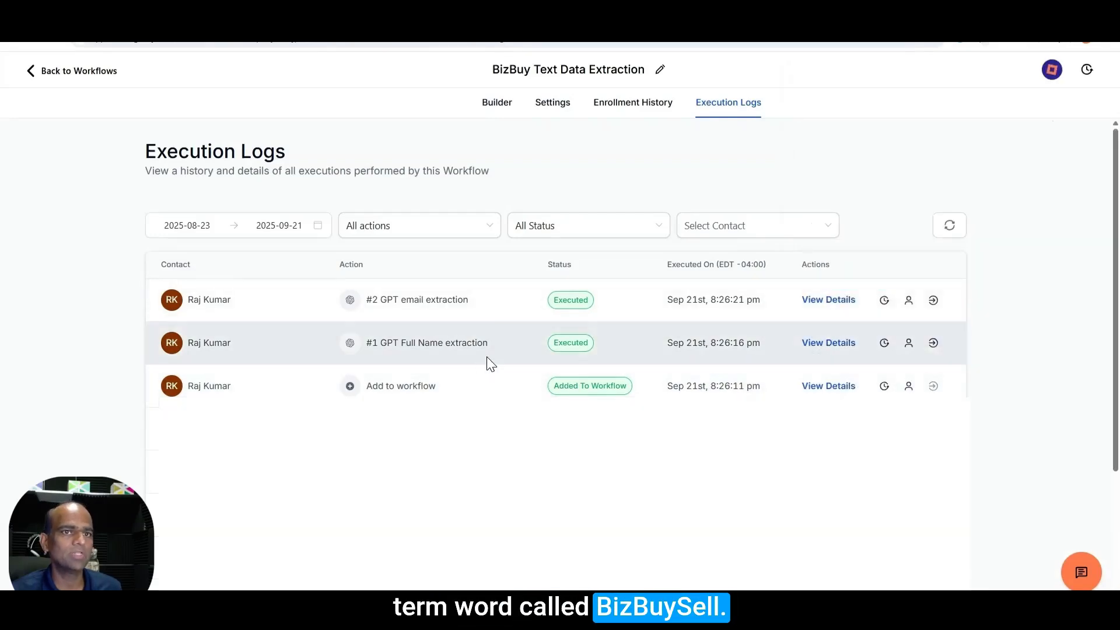
# Check the ChatGPT responses logged for the #1 GPT Full Name extraction and #2 GPT email extraction entries.
pyautogui.click(833, 343)
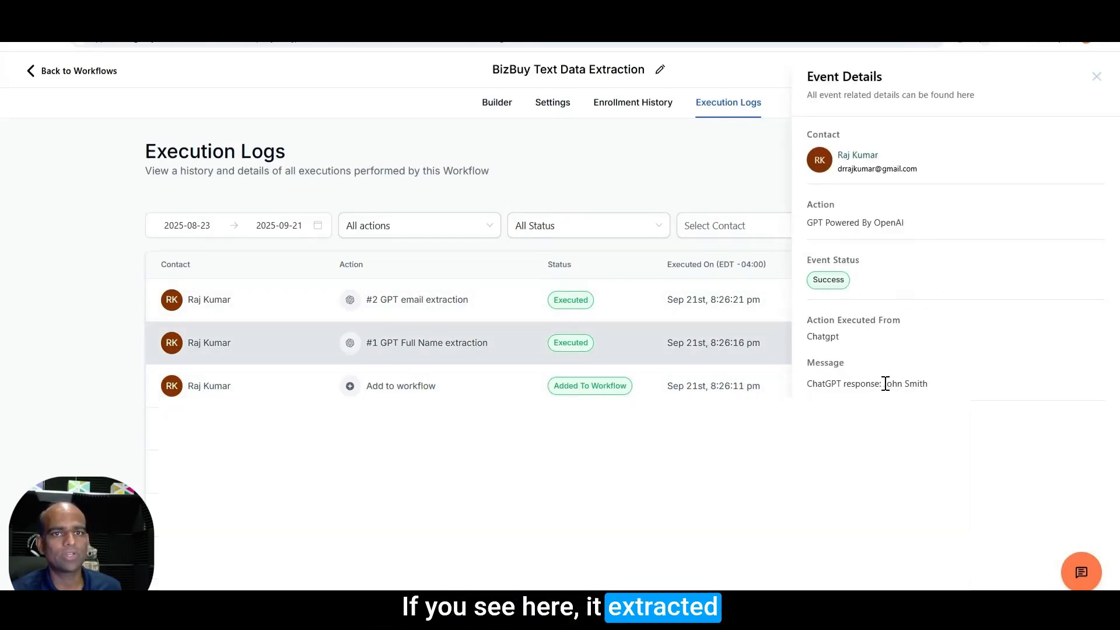
pyautogui.moveTo(885, 383); pyautogui.dragTo(931, 385)
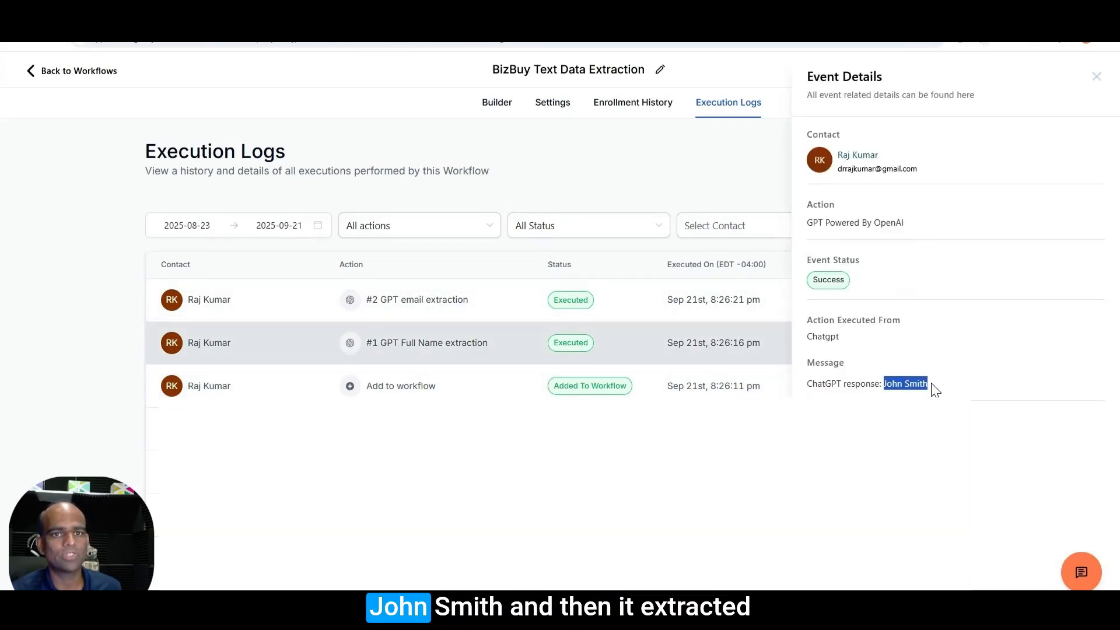
pyautogui.click(1102, 88)
pyautogui.click(457, 297)
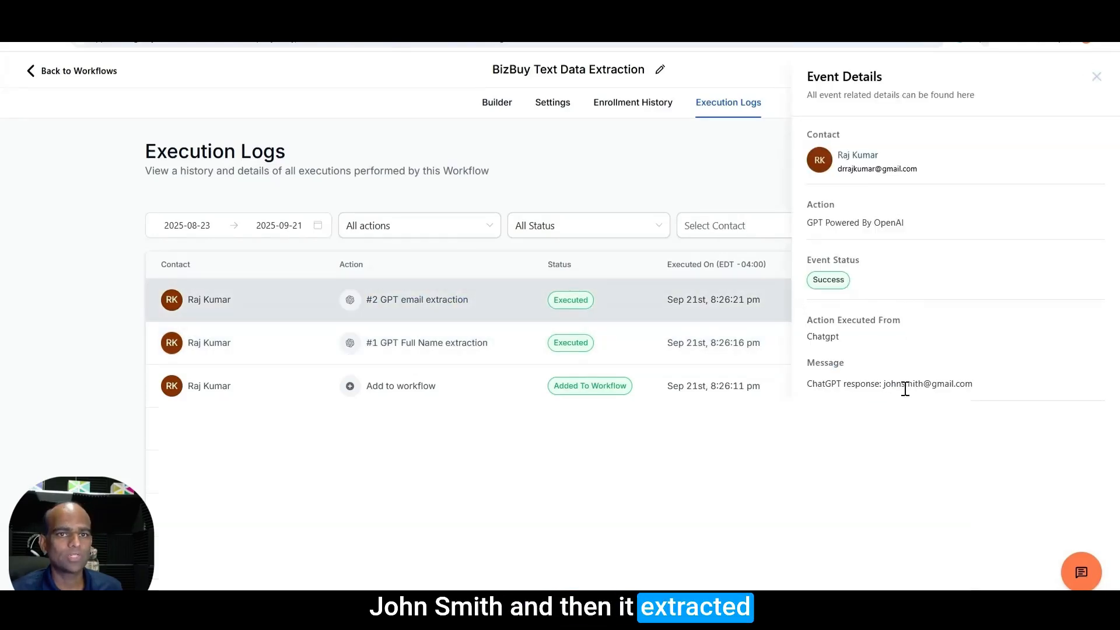
pyautogui.moveTo(917, 388); pyautogui.dragTo(982, 396)
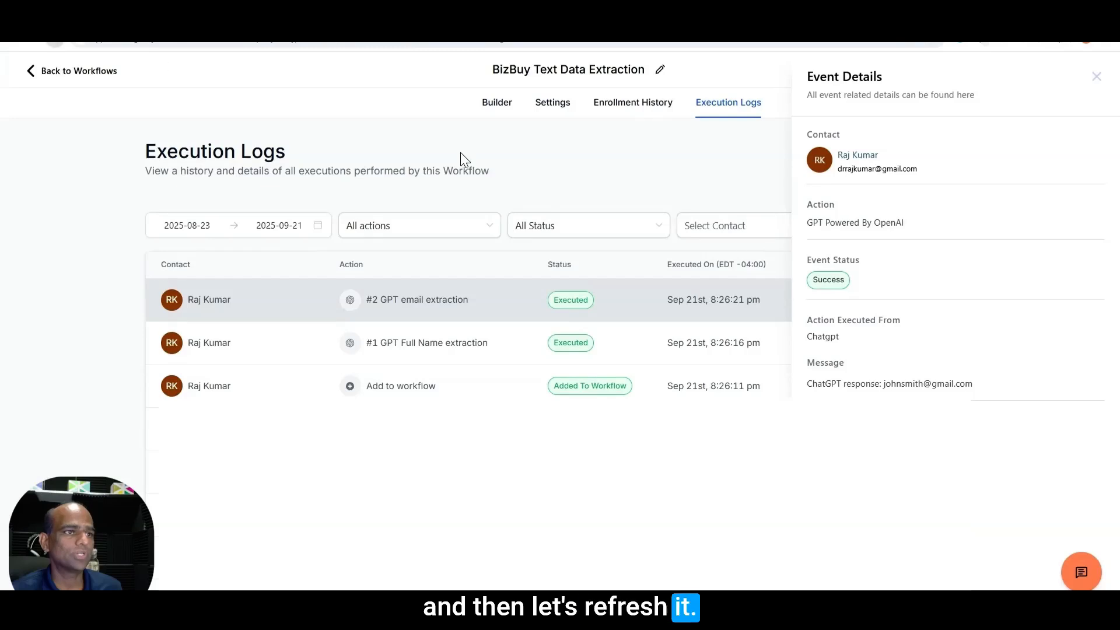
# Reload the workflow's execution logs and check the ChatGPT response logged for #3 GPT Phone number extraction.
pyautogui.press('F5')
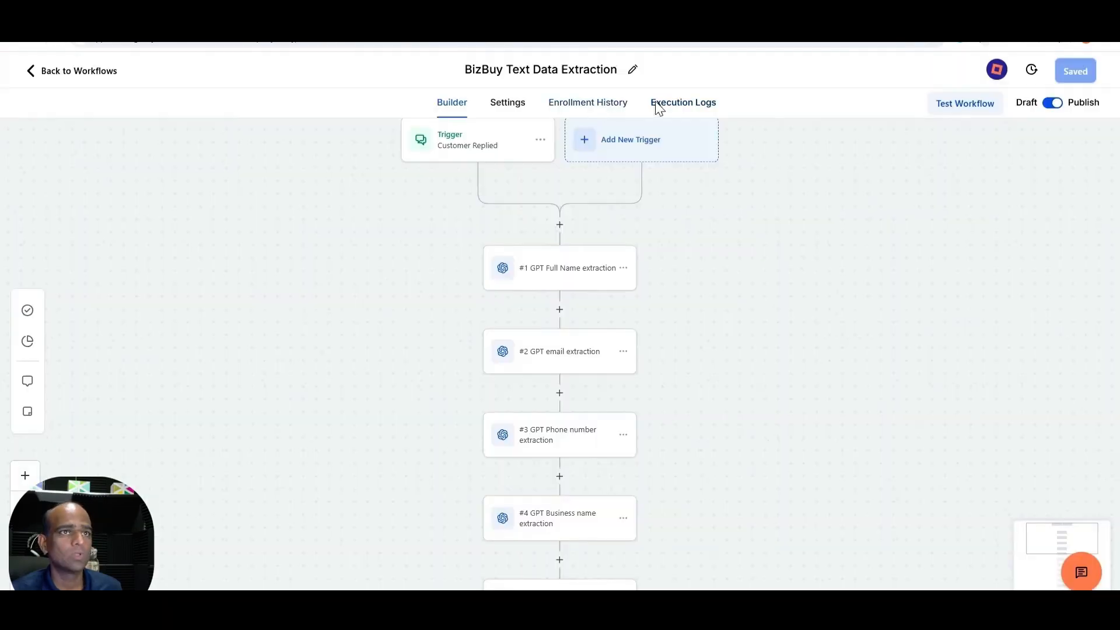
pyautogui.click(658, 105)
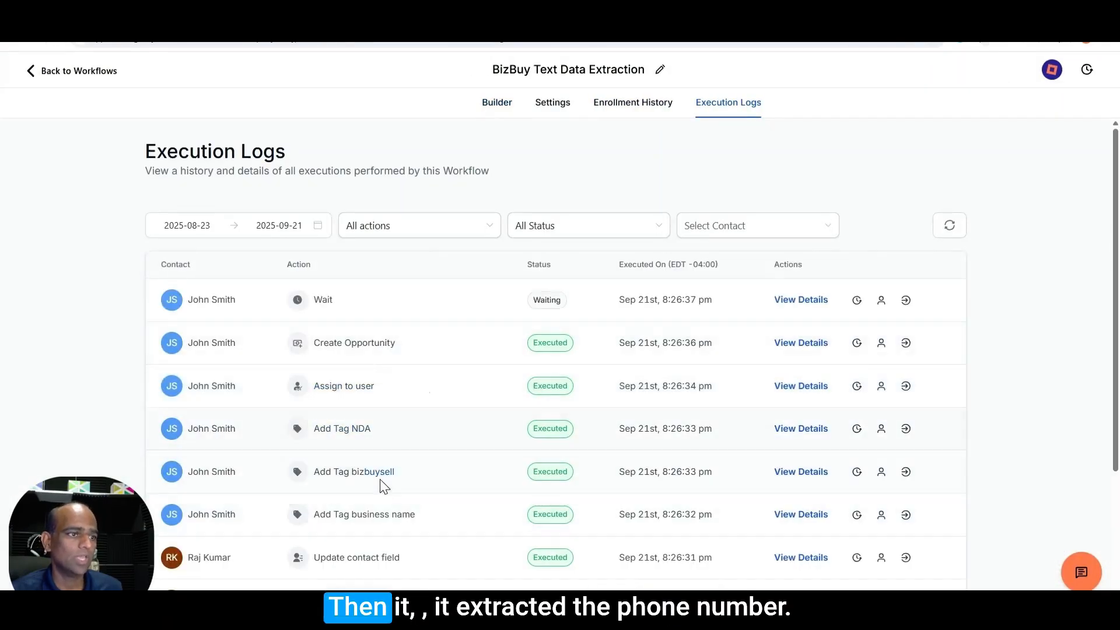
pyautogui.scroll(-2, 338, 482)
pyautogui.click(365, 528)
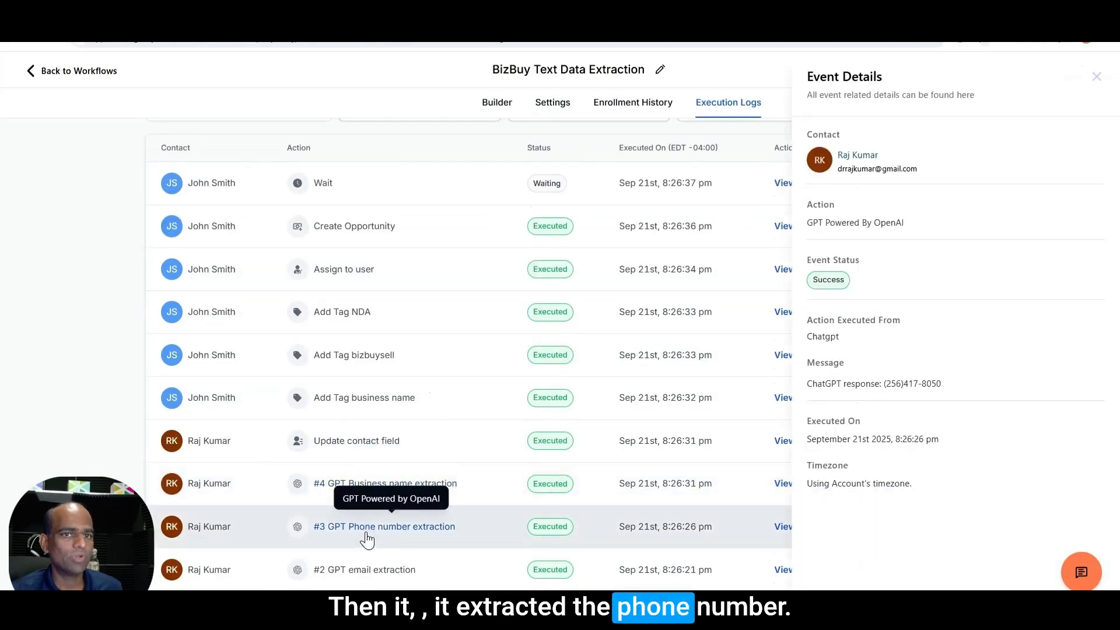
pyautogui.moveTo(884, 384); pyautogui.dragTo(953, 393)
pyautogui.click(952, 400)
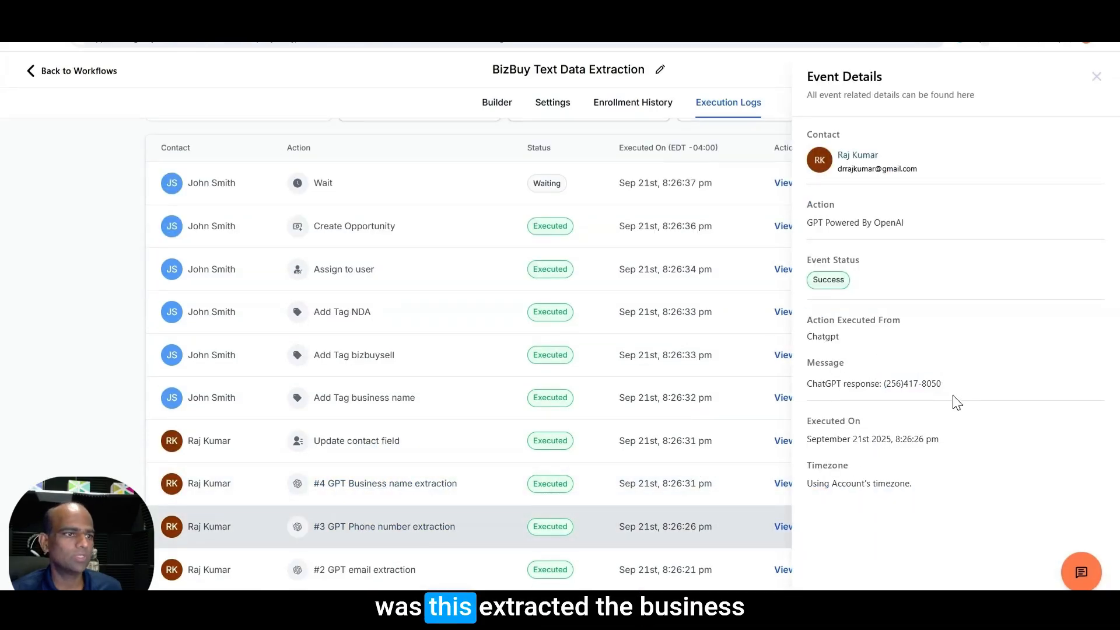
# Check the ChatGPT response logged for #4 GPT Business name extraction and close the event details.
pyautogui.click(372, 499)
pyautogui.moveTo(887, 385); pyautogui.dragTo(966, 387)
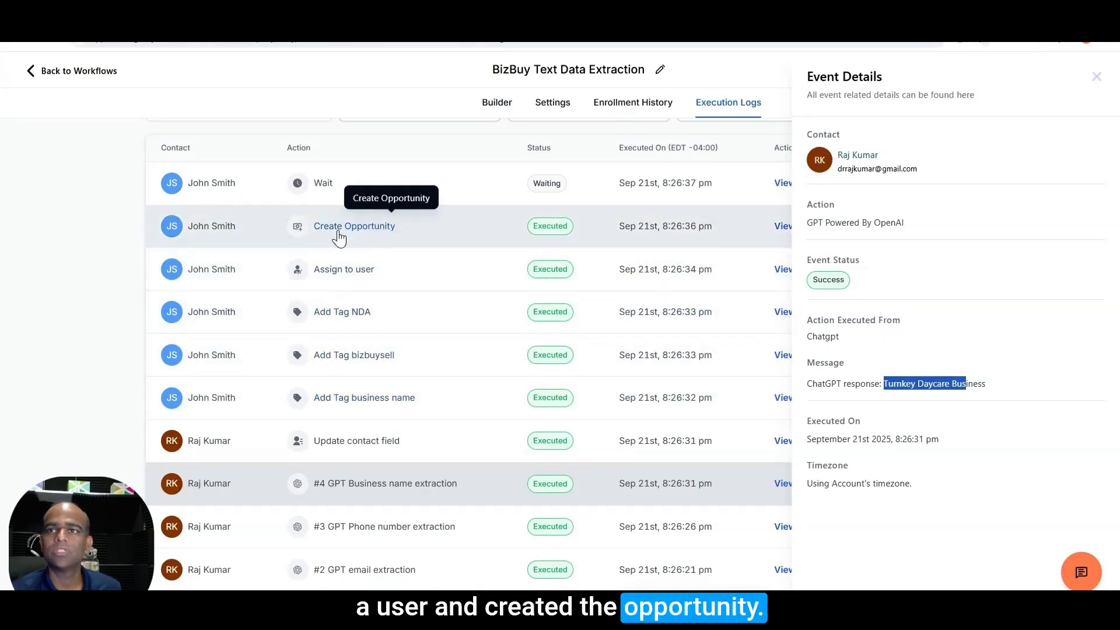
pyautogui.click(1097, 77)
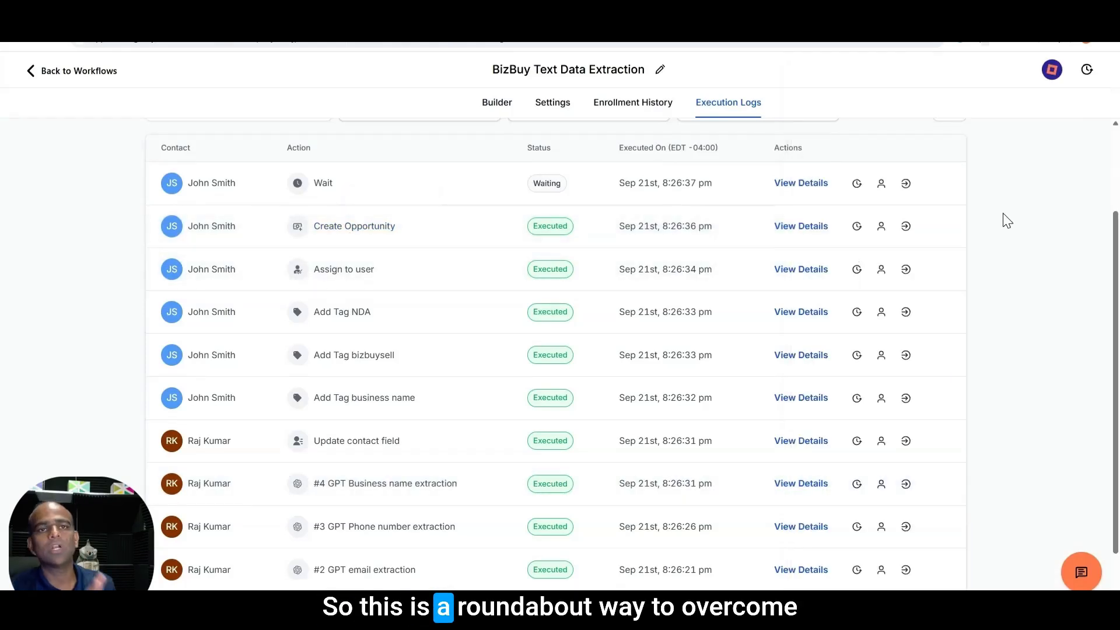